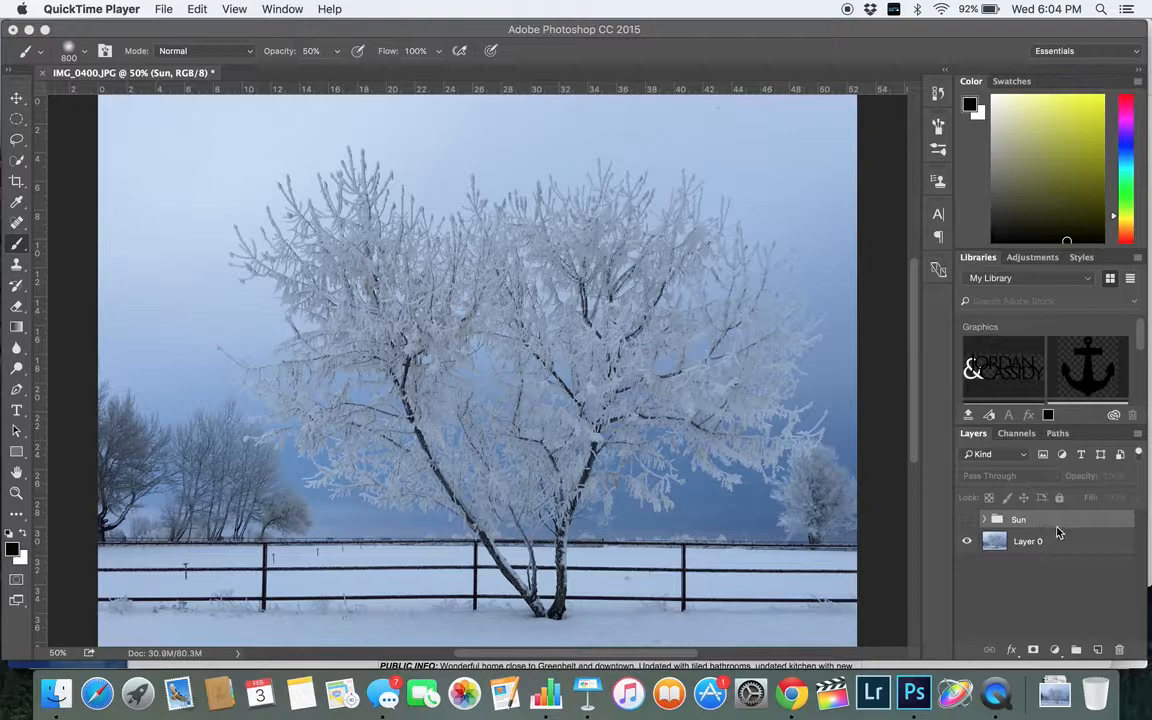
Expand the Sun group and make it visible, then preview its two Layer 1 copies by hiding and reshowing them.
click(986, 522)
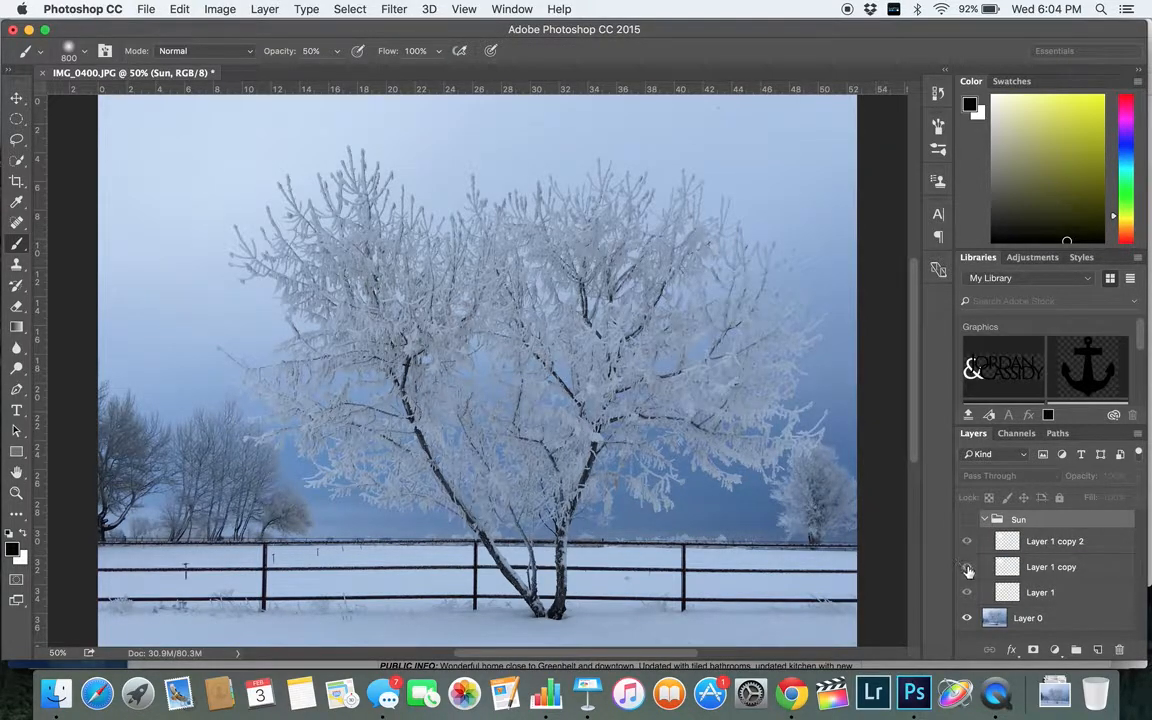
click(966, 519)
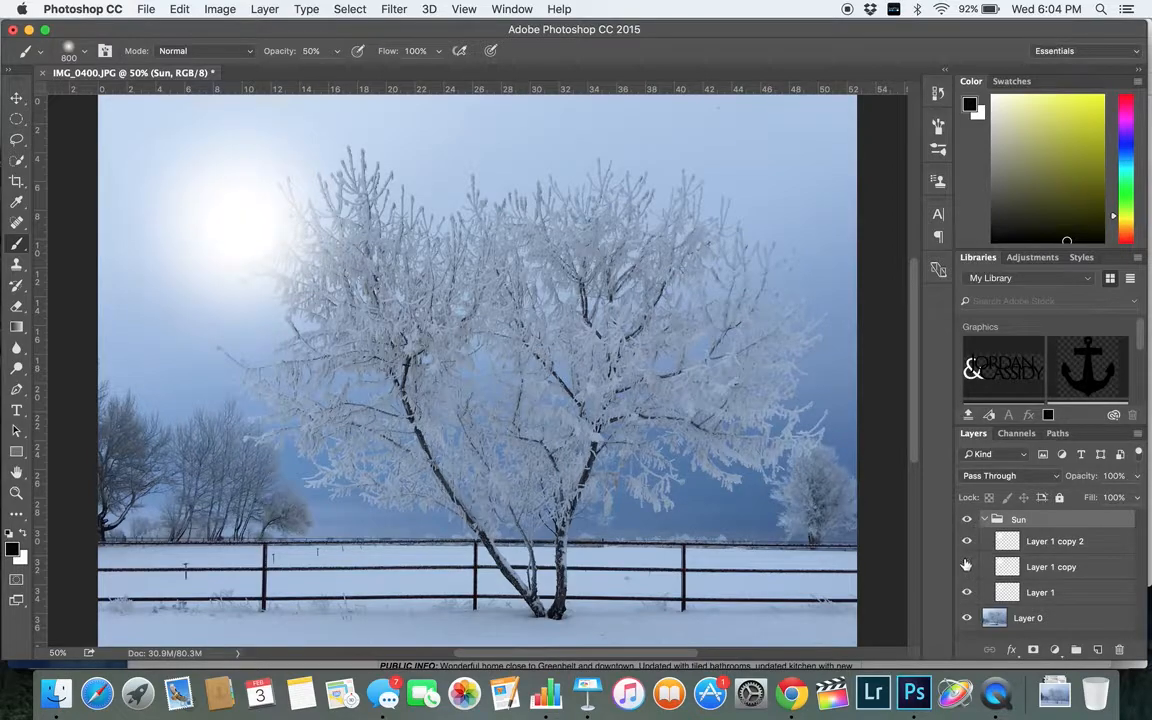
drag(967, 566, 966, 540)
click(966, 540)
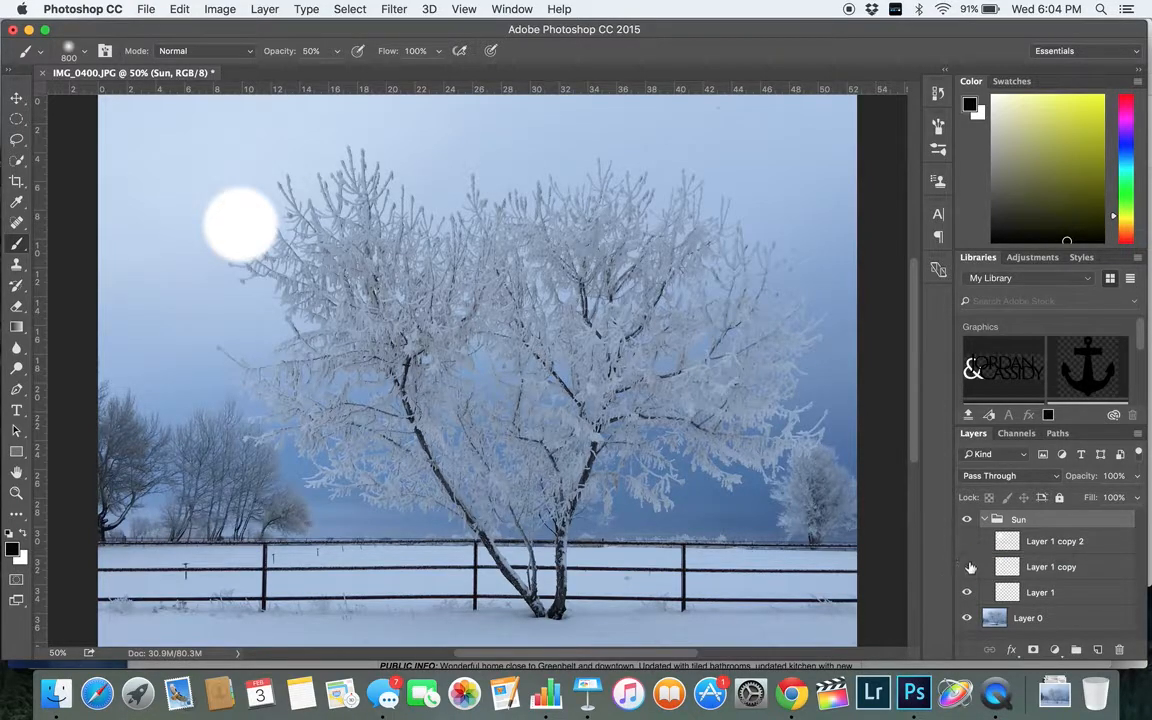
click(967, 567)
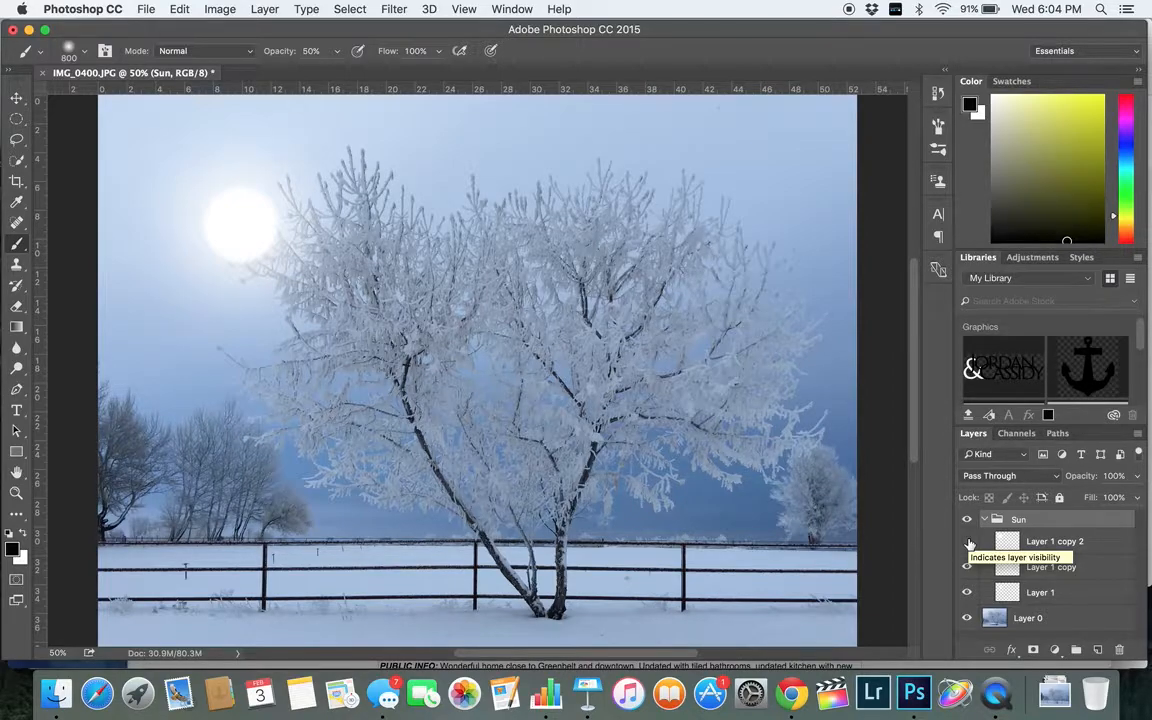
click(968, 542)
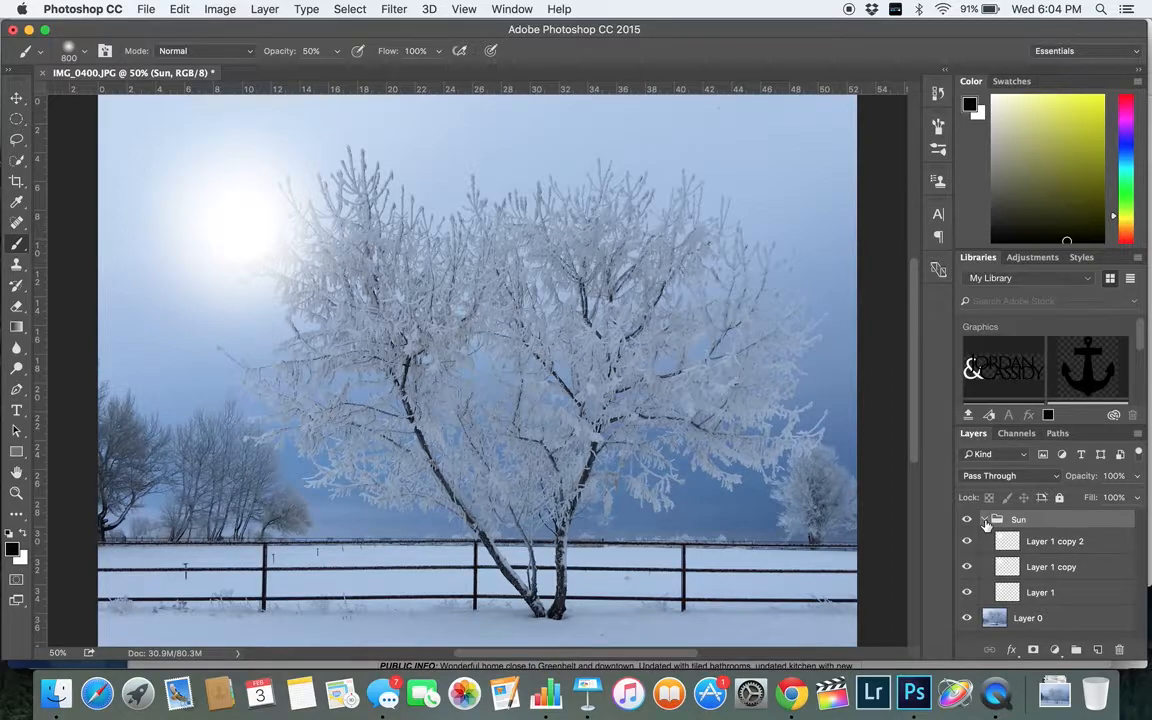
Add a Gradient Fill layer at the top of the Sun group with its style set to Angle.
click(1056, 650)
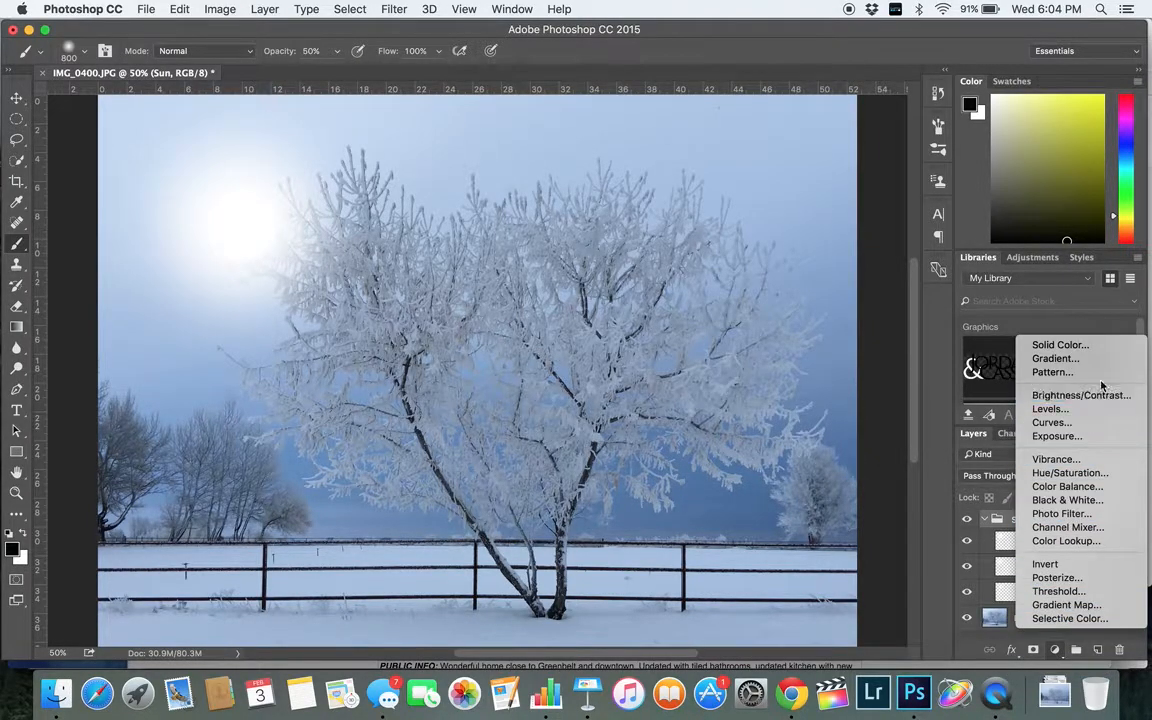
click(1076, 360)
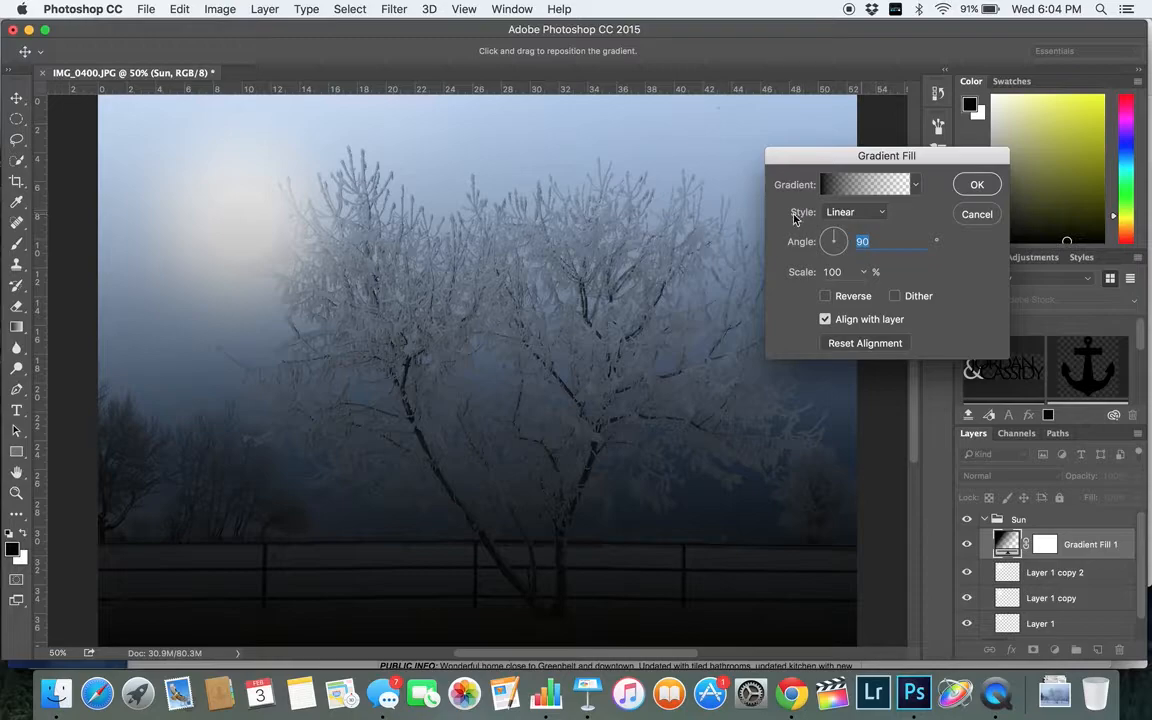
click(875, 216)
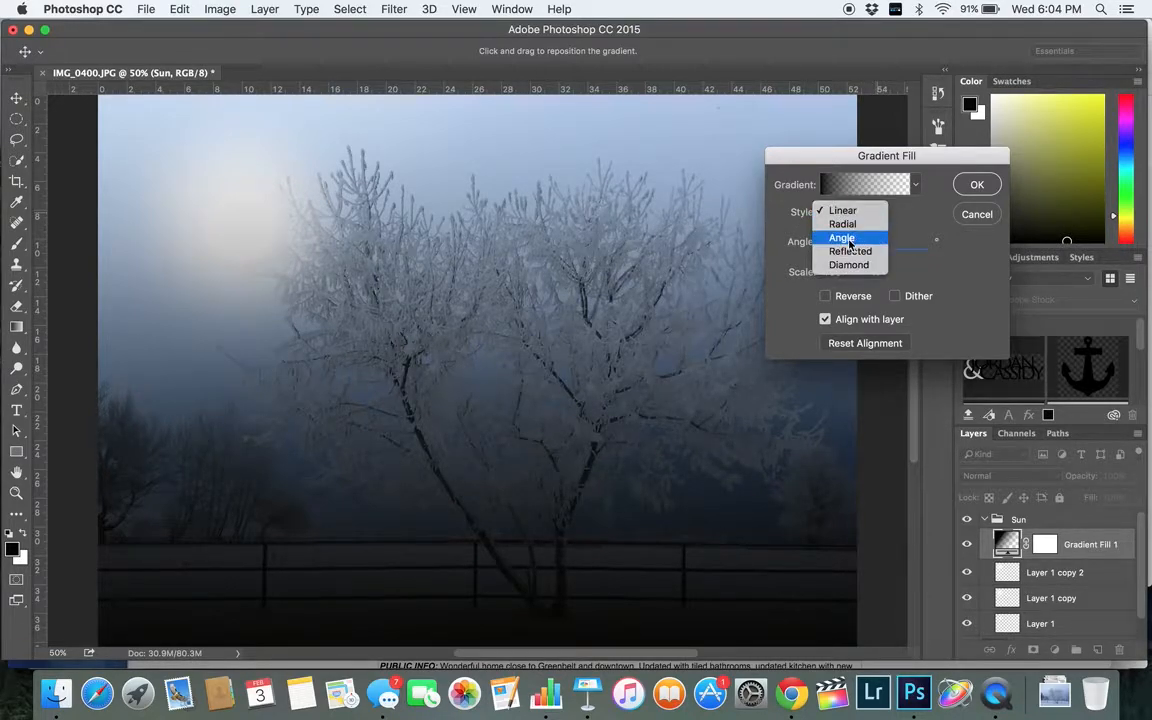
click(842, 239)
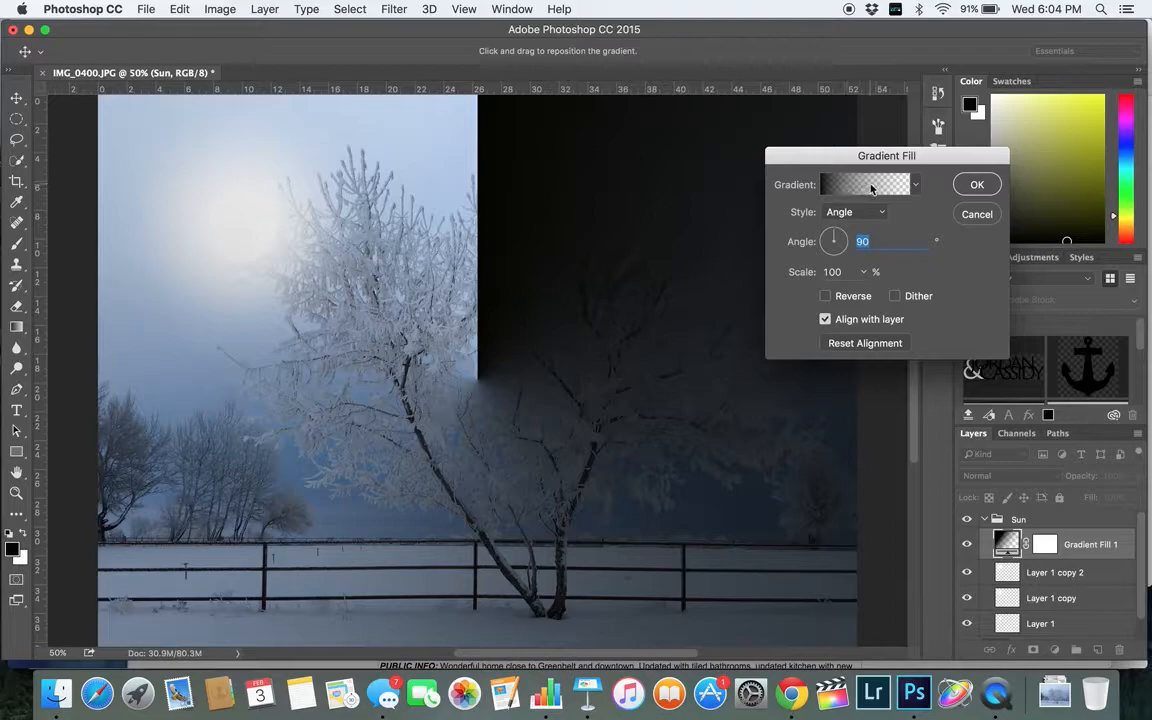
Change the fill's gradient to the Noise type using the HSB color model, with the saturation range reduced to zero.
click(873, 186)
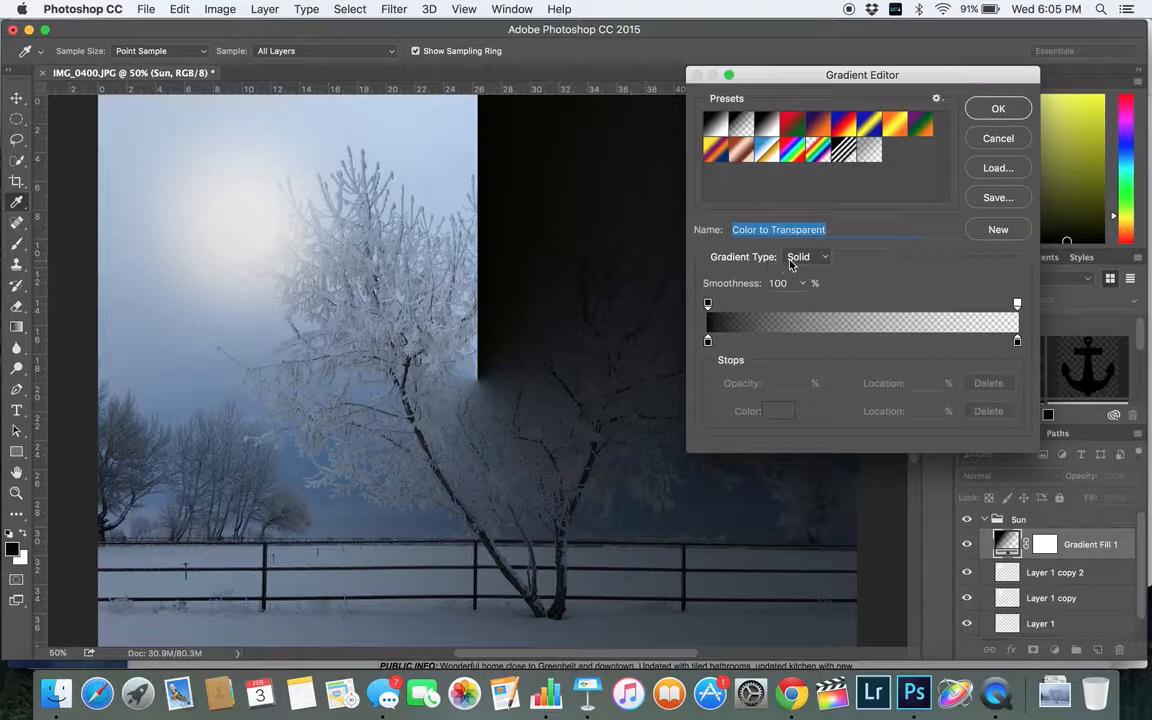
click(823, 260)
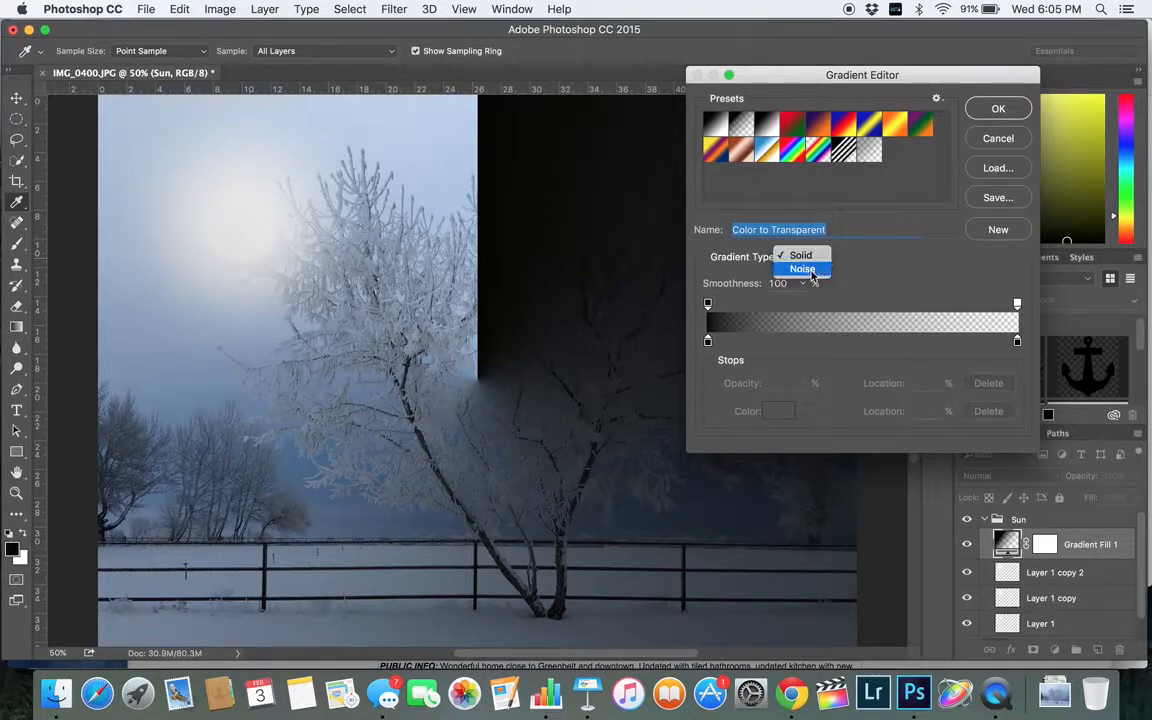
click(810, 270)
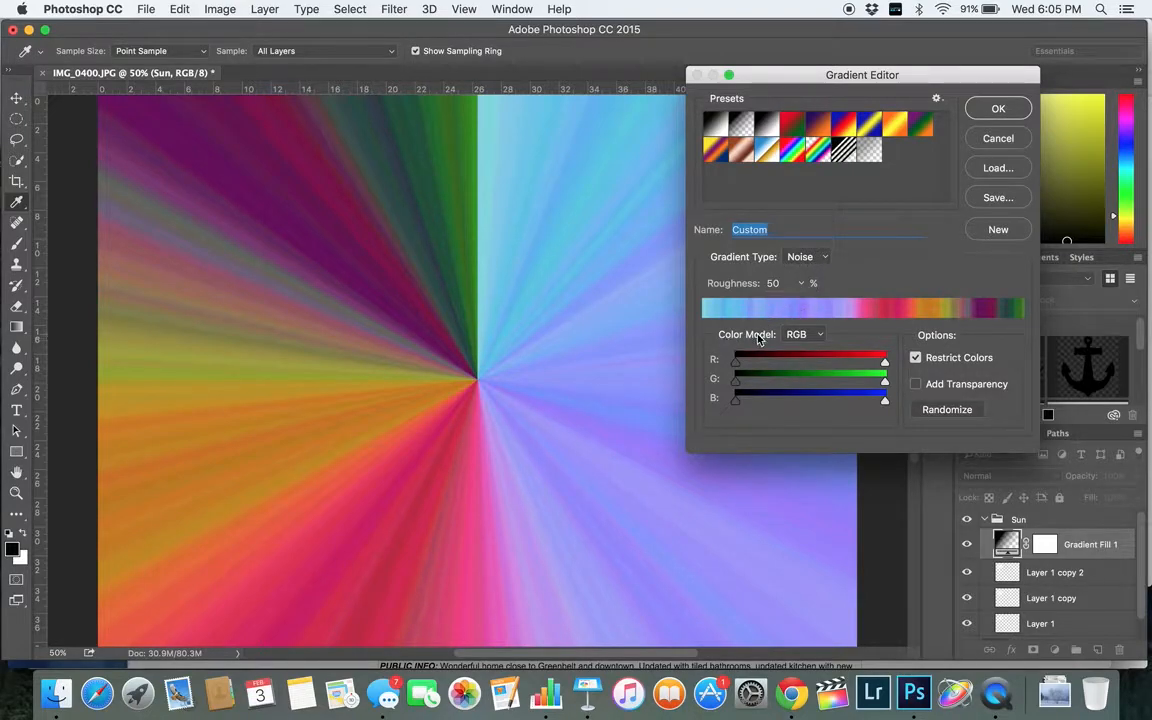
click(814, 335)
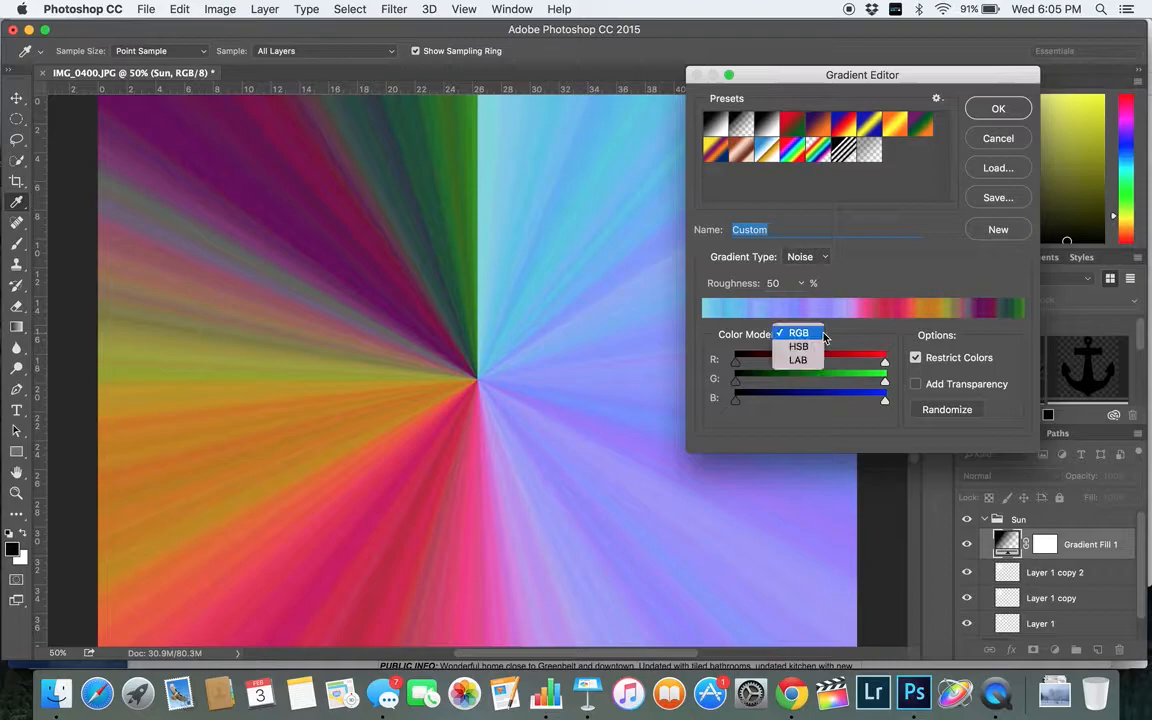
click(803, 349)
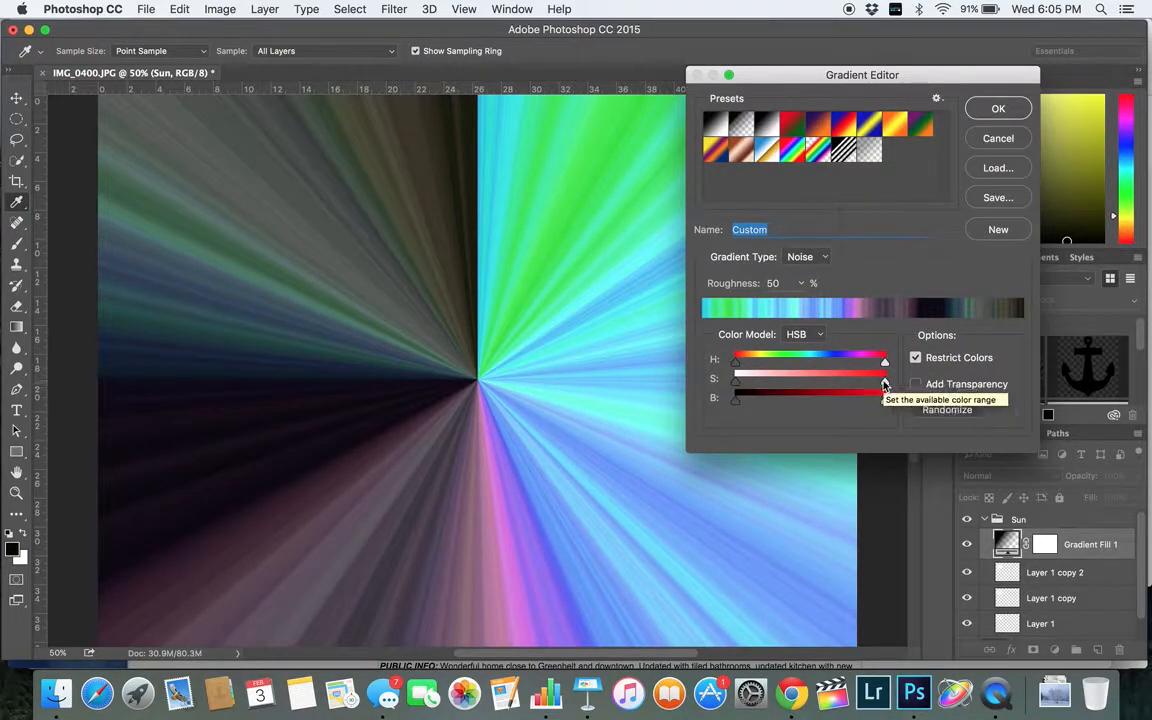
drag(884, 386, 719, 389)
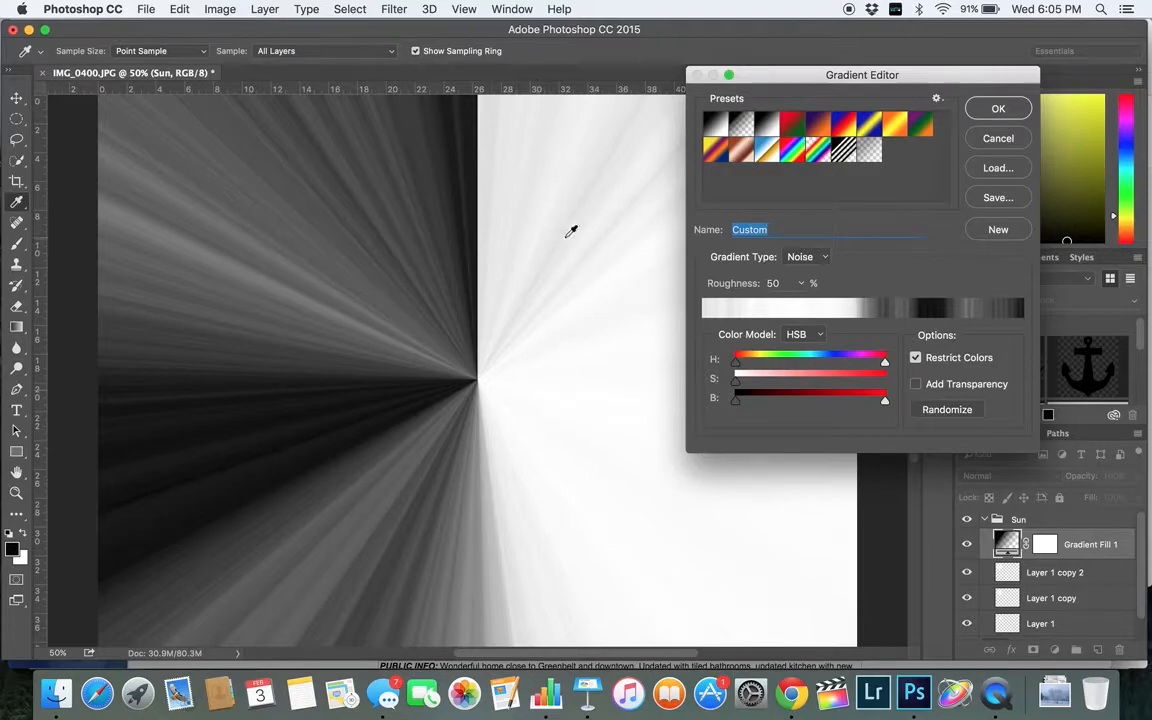
Randomize the noise gradient repeatedly to get a pattern of soft grey and white rays.
click(953, 412)
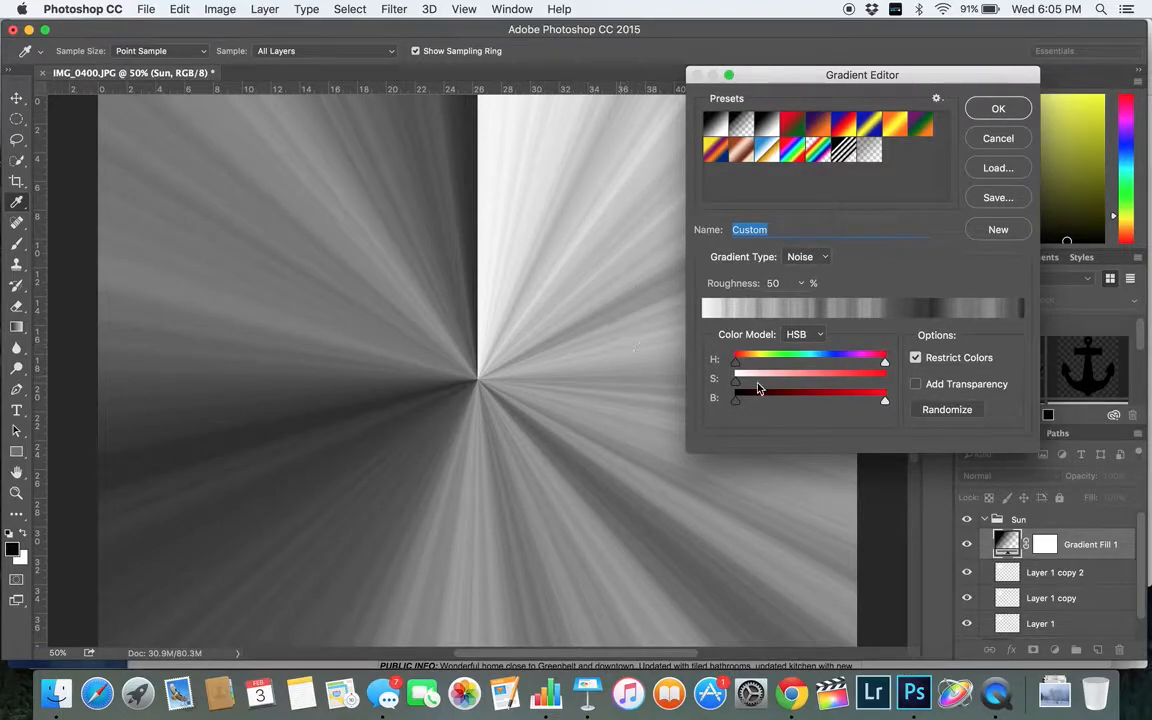
click(942, 411)
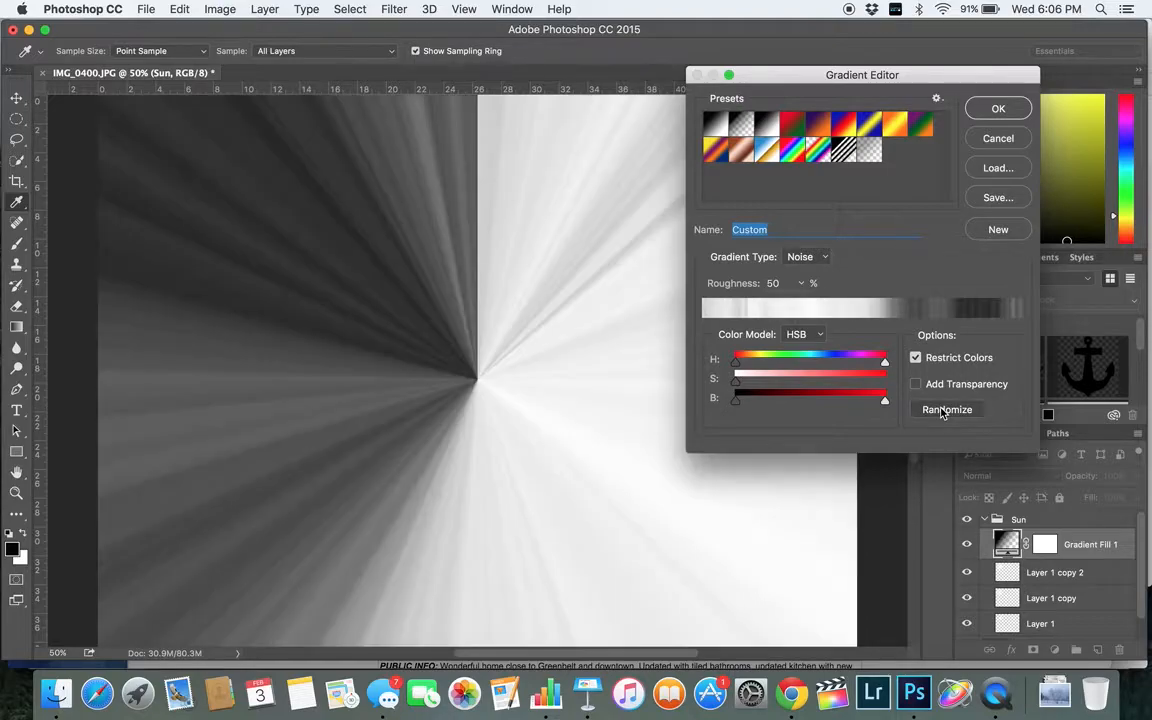
click(942, 411)
click(942, 411)
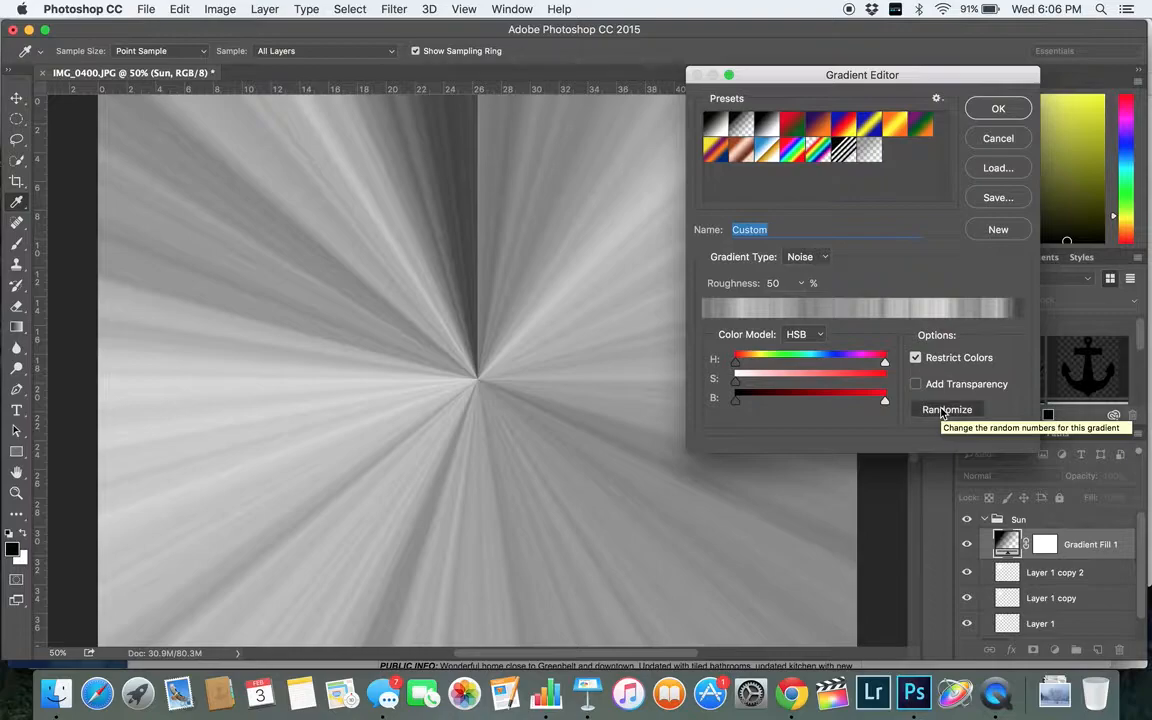
click(942, 411)
click(942, 411)
click(942, 411)
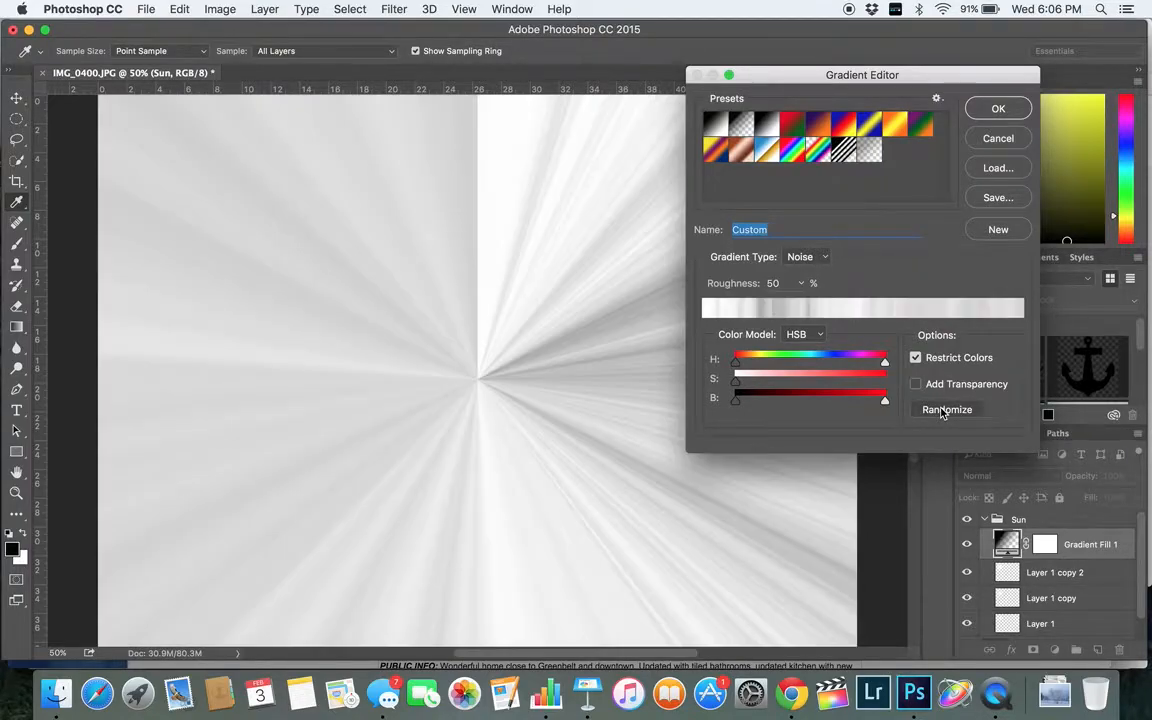
click(942, 411)
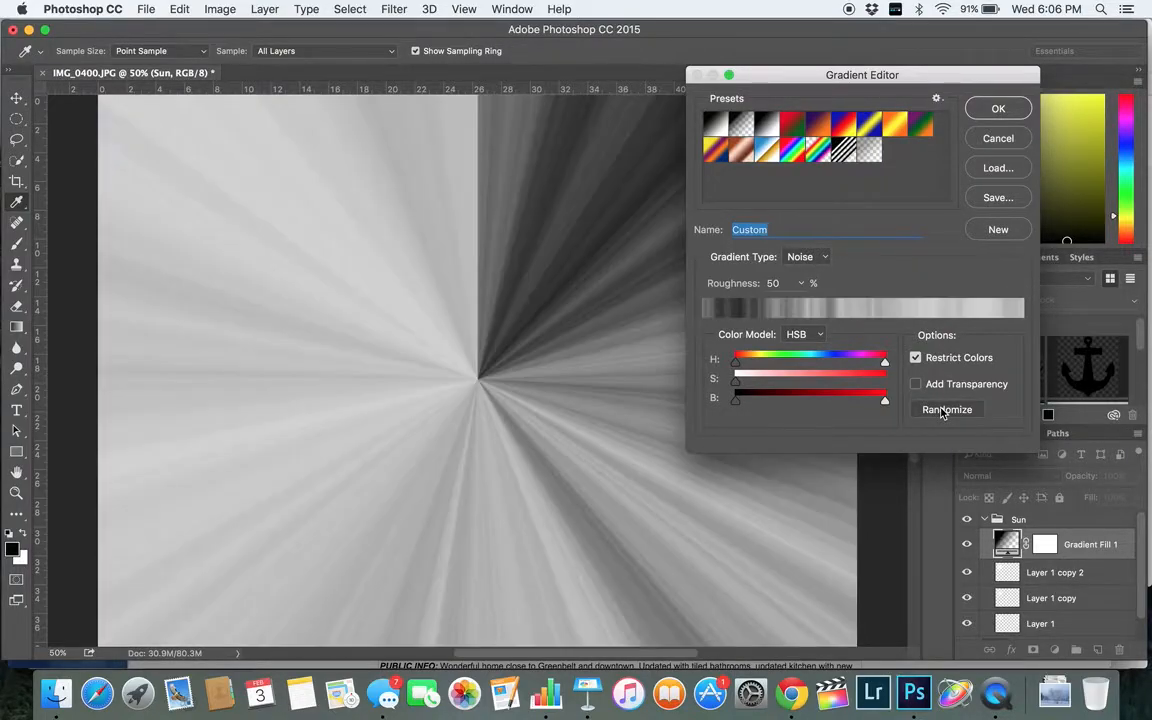
click(942, 411)
click(942, 411)
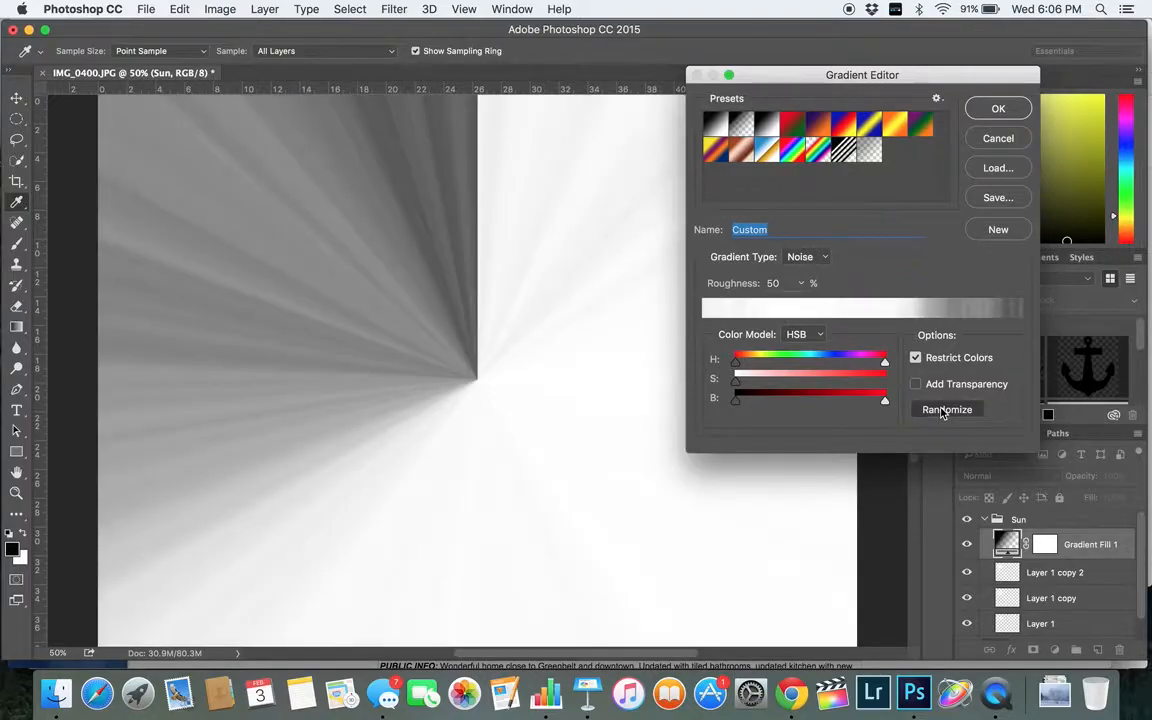
click(942, 411)
click(942, 411)
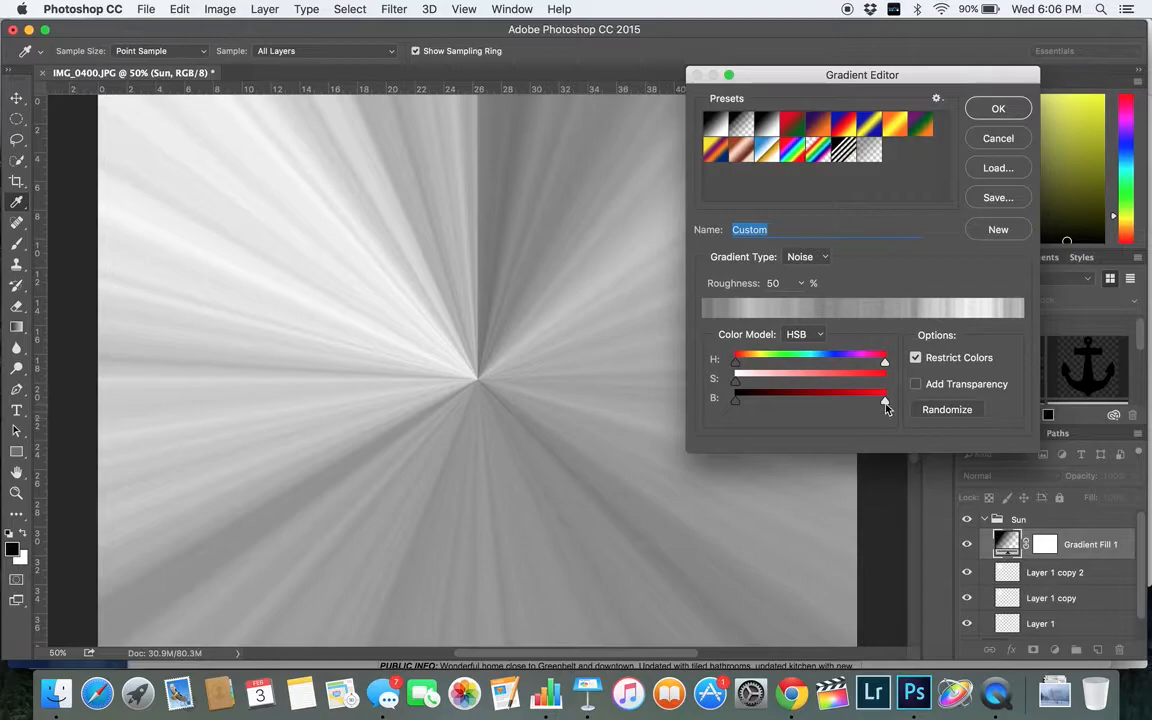
Raise the gradient's minimum brightness slightly, set its roughness to 55%, and accept the gradient fill.
mouse_move(885, 403)
mouse_down()
mouse_move(856, 403)
mouse_move(905, 404)
mouse_up()
drag(740, 399, 763, 405)
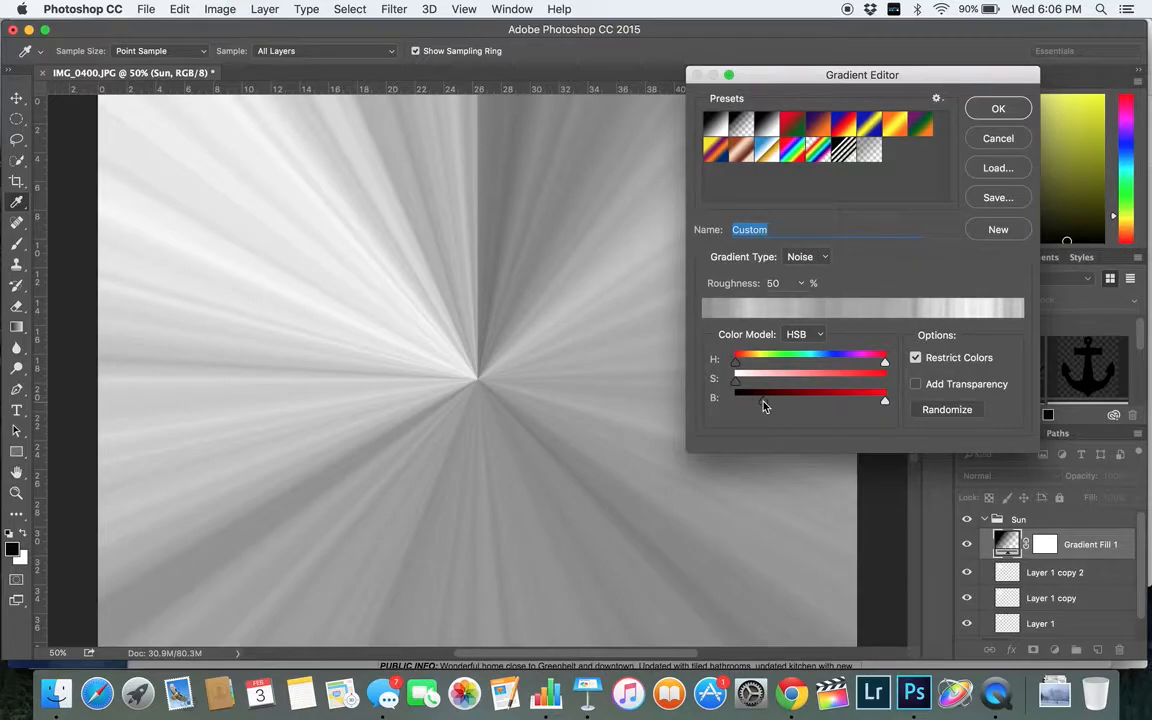
click(801, 284)
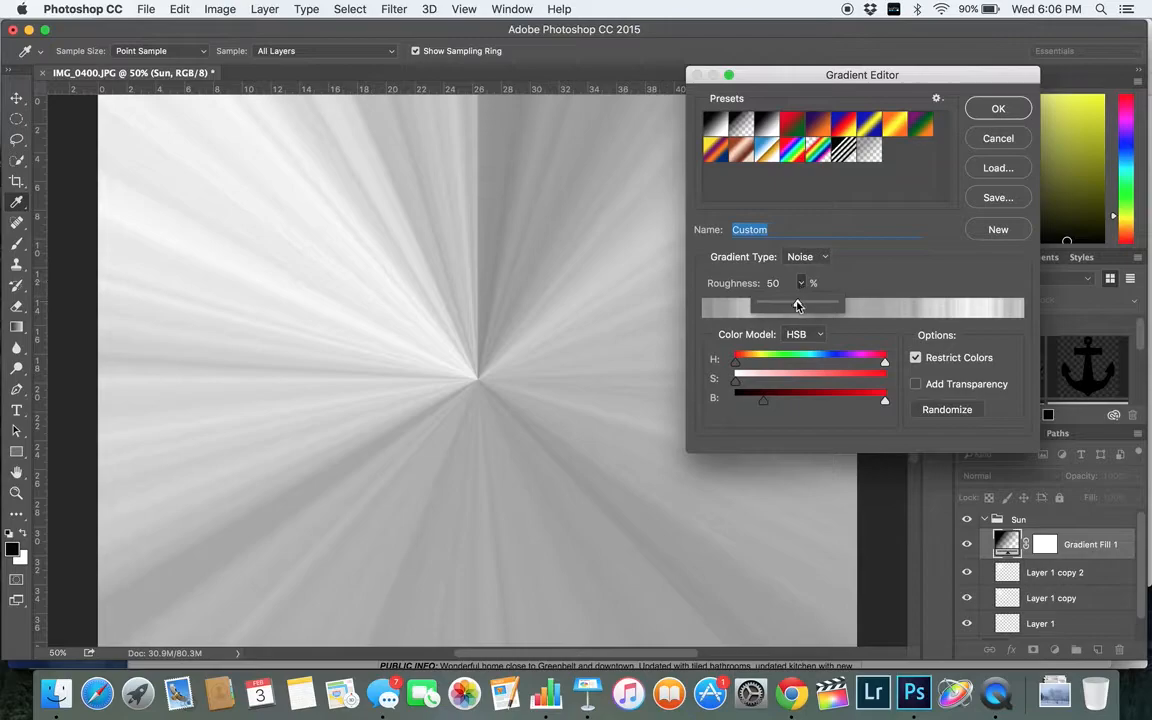
mouse_move(797, 305)
mouse_down()
mouse_move(818, 306)
mouse_move(800, 306)
mouse_up()
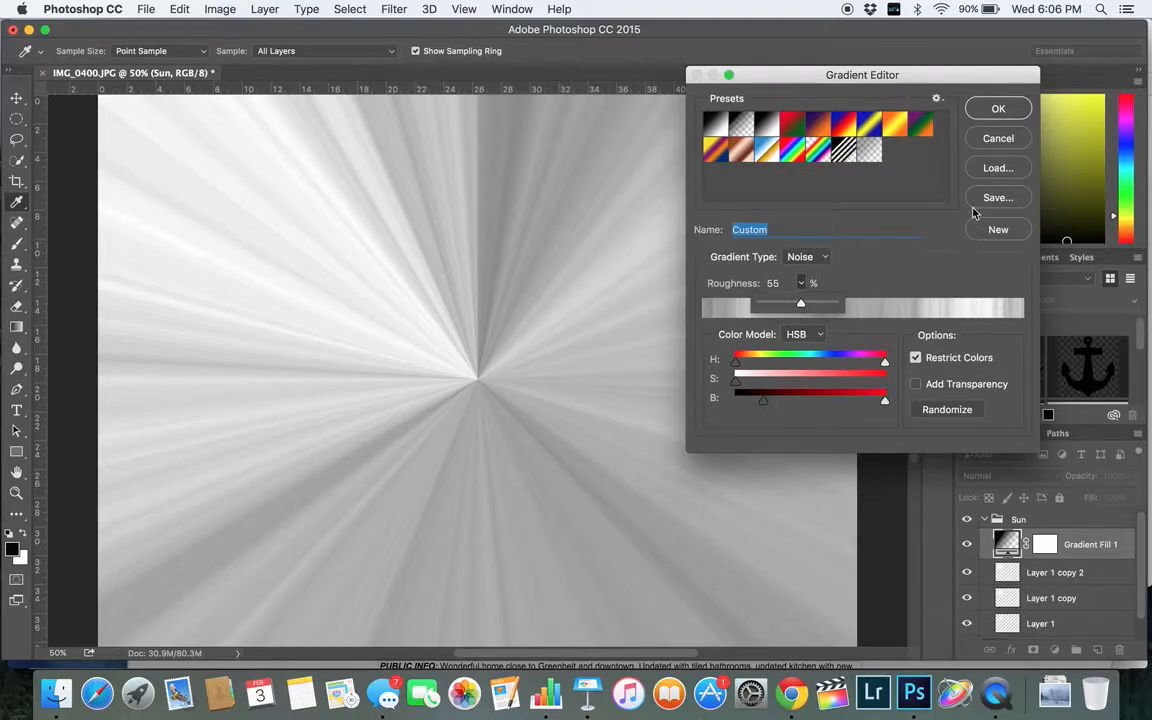
click(997, 110)
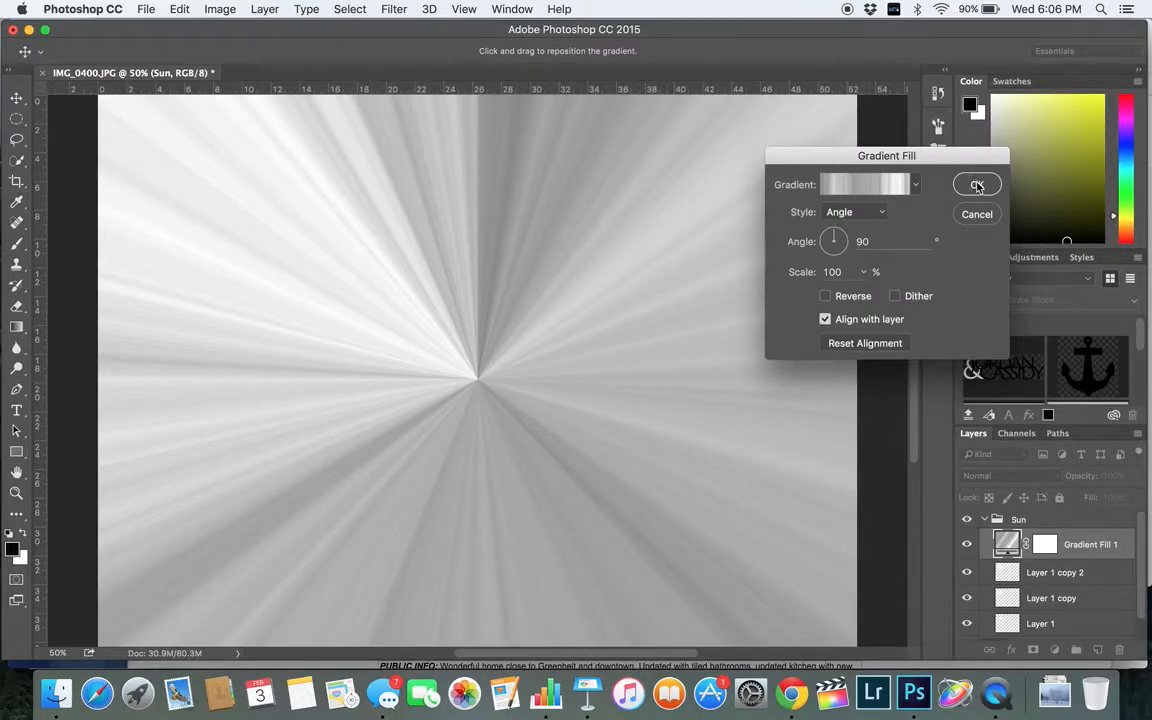
click(977, 186)
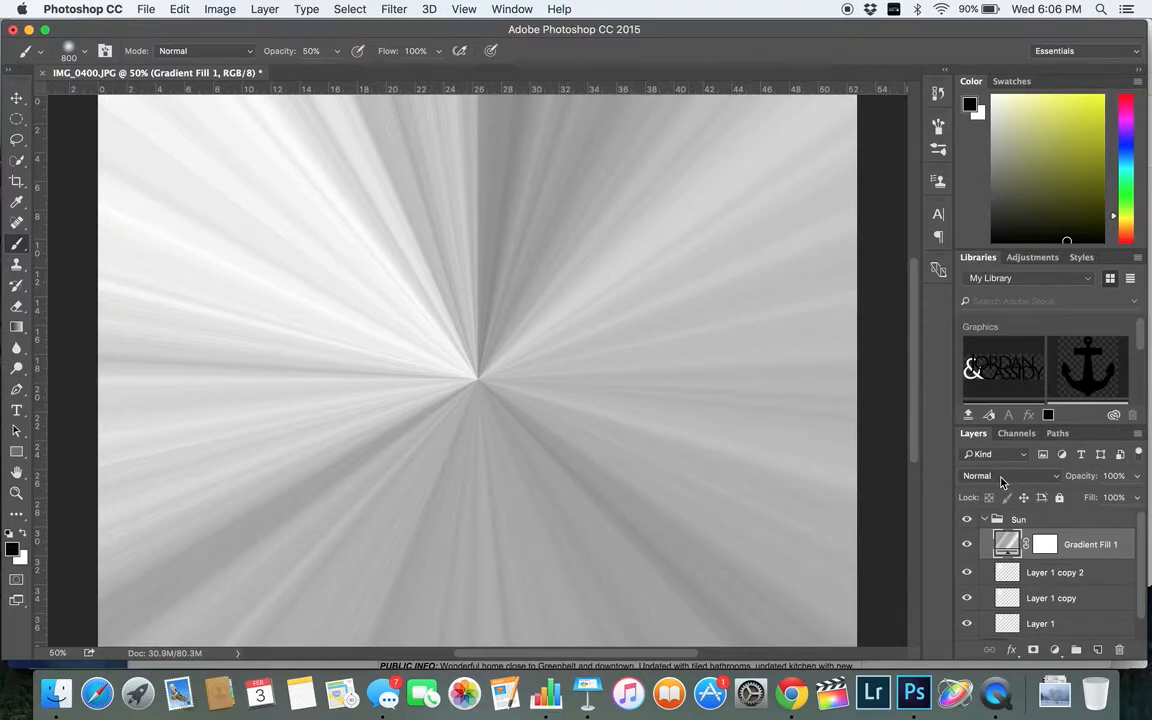
Set the blend mode of the Gradient Fill 1 layer to Overlay.
click(1001, 482)
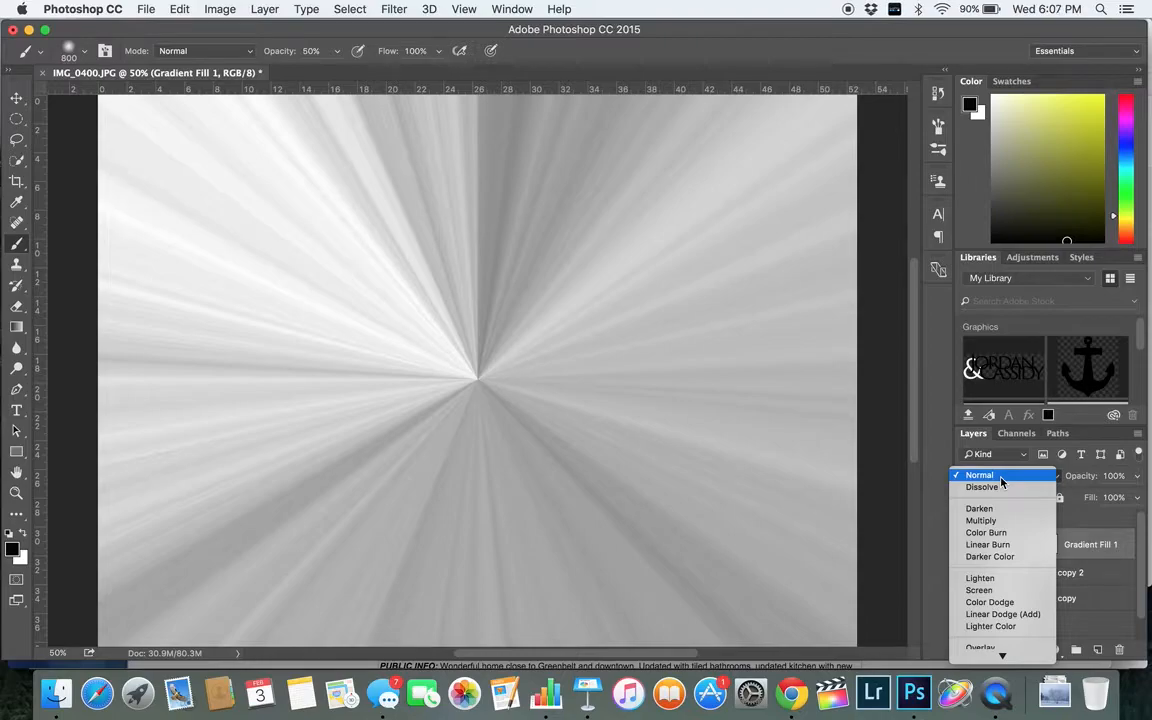
mouse_move(996, 650)
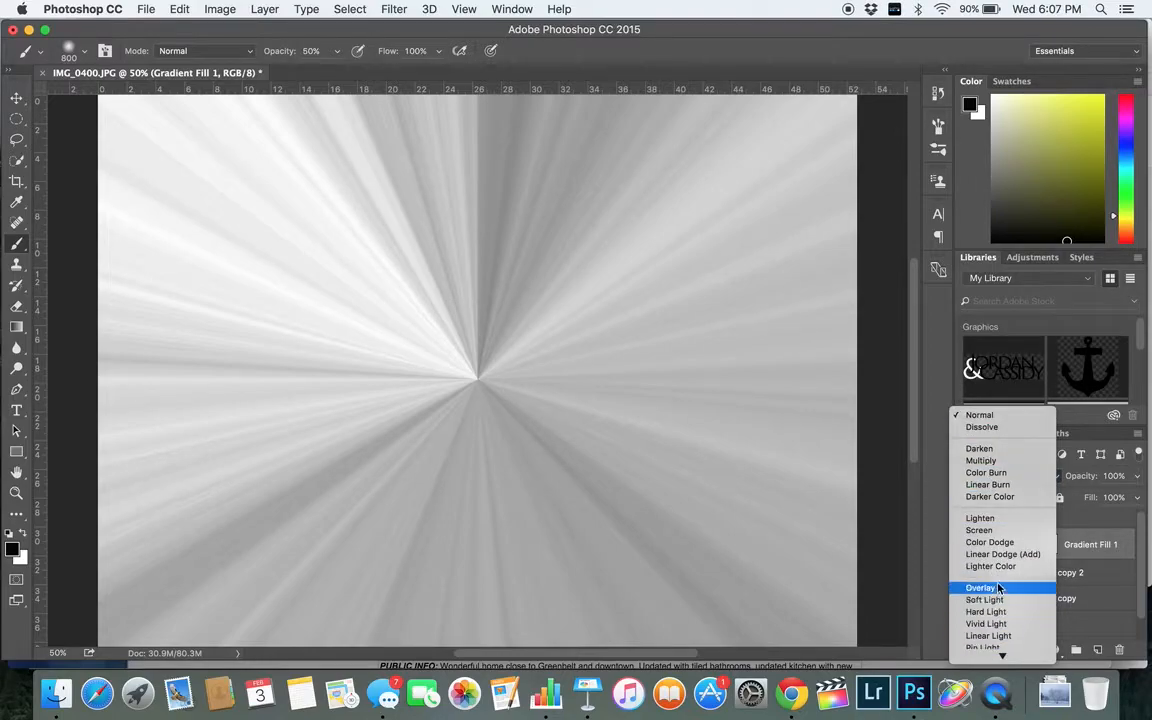
click(996, 592)
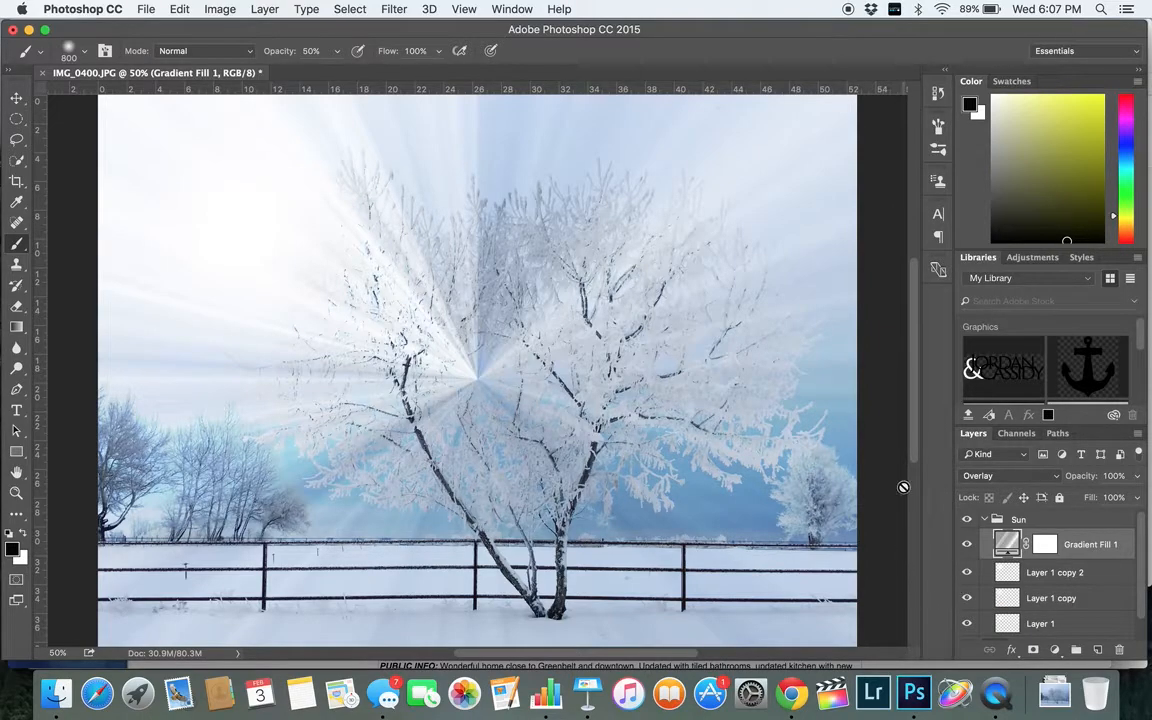
Reposition the gradient fill so that its rays radiate from the centre of the sun.
double_click(1010, 543)
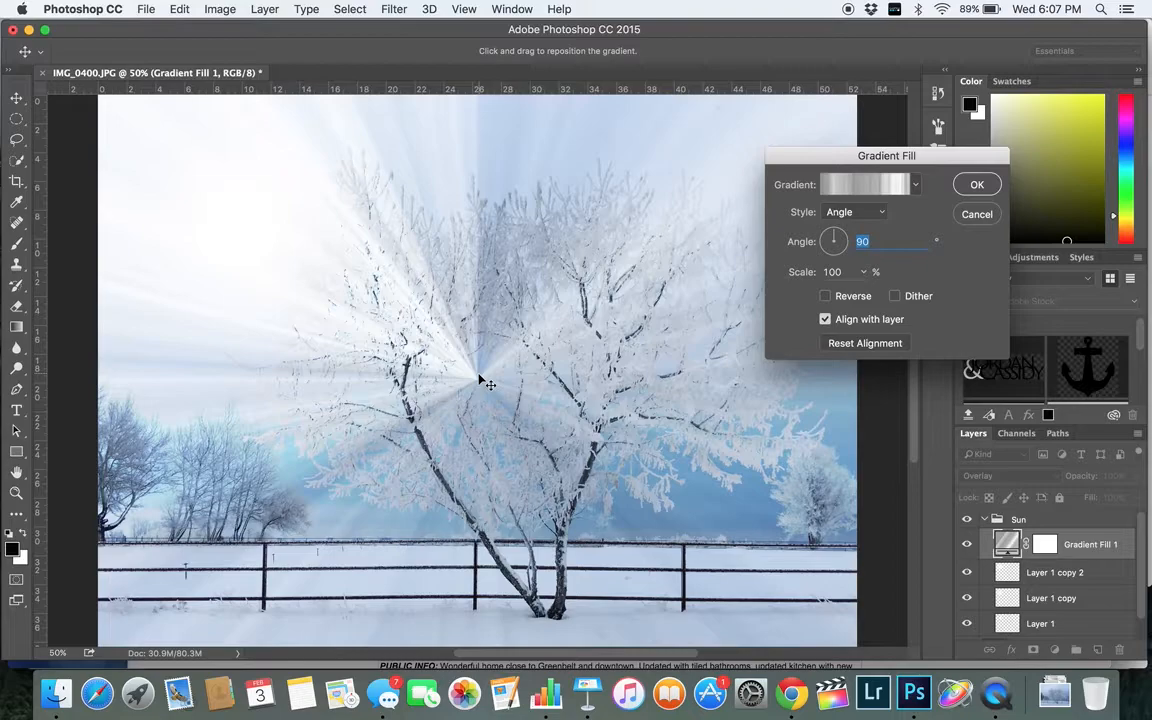
drag(479, 377, 243, 229)
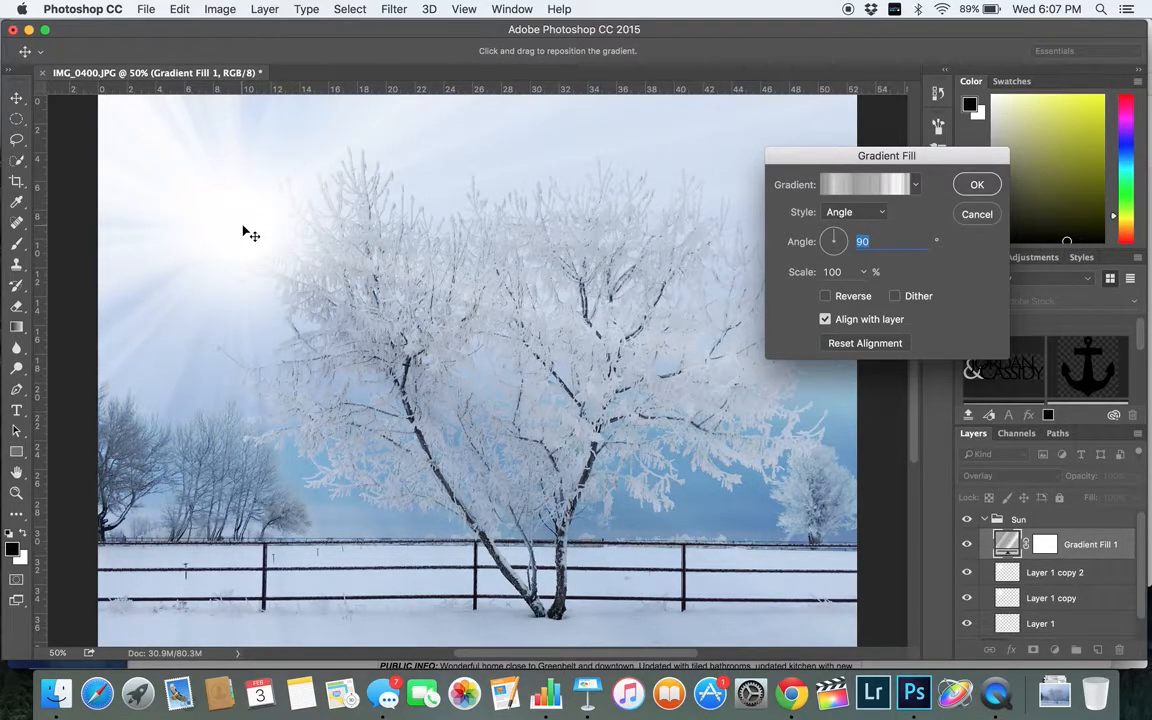
click(978, 185)
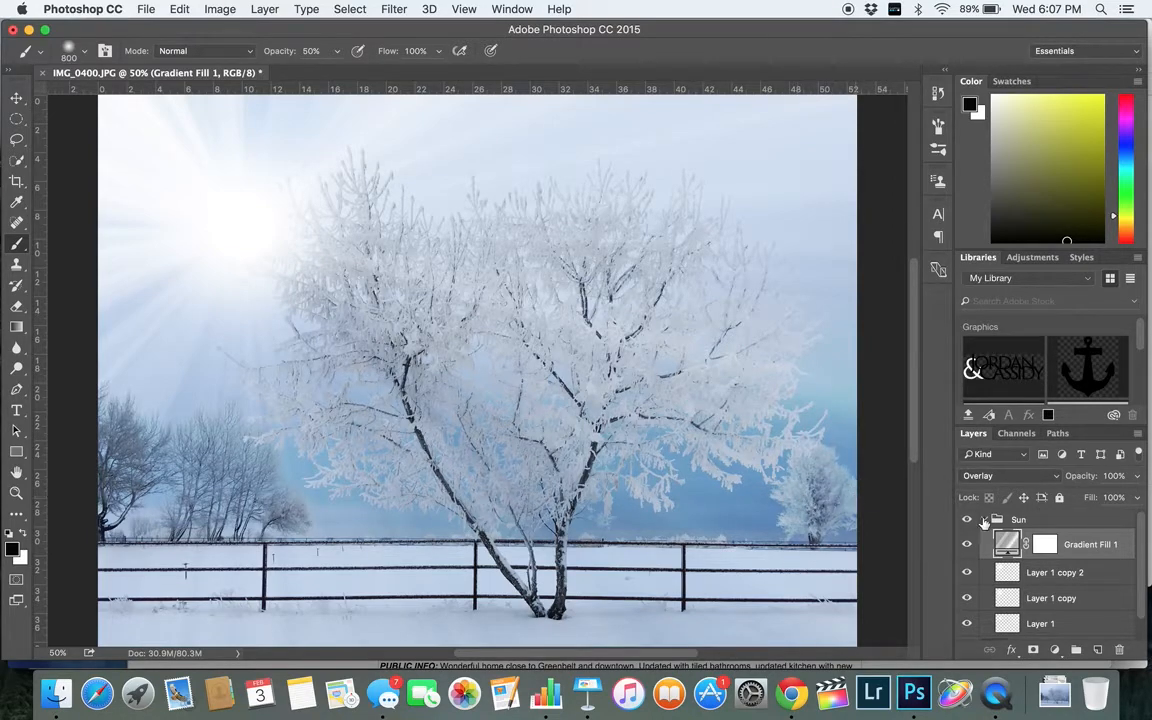
Paint black at 50% opacity on the Gradient Fill 1 layer mask to soften the rays over the tree and the surrounding sky and snow.
click(1046, 549)
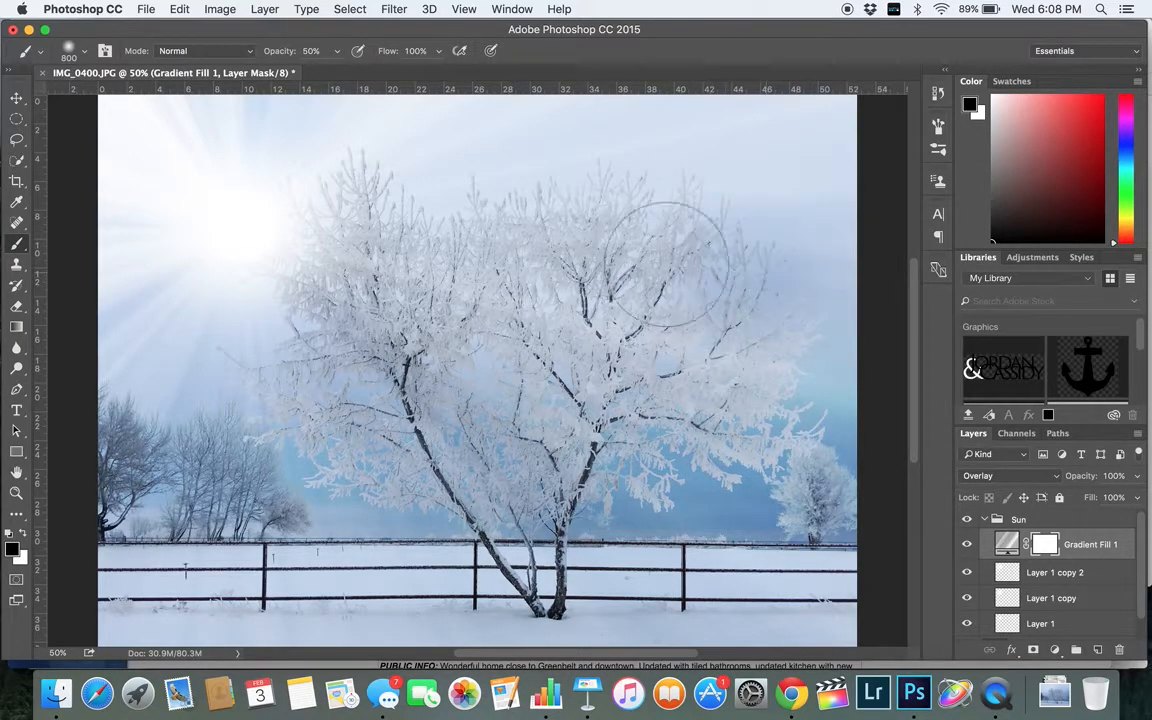
drag(945, 308, 944, 380)
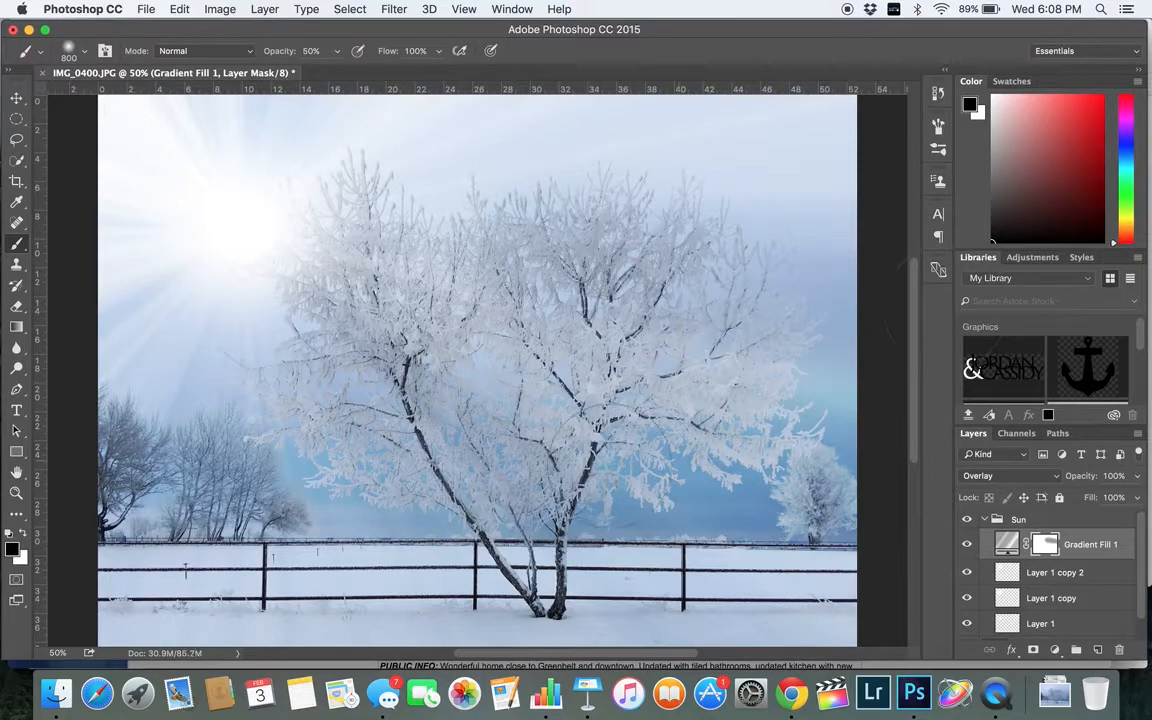
mouse_move(375, 349)
mouse_down()
mouse_move(708, 577)
mouse_move(700, 592)
mouse_up()
mouse_move(180, 550)
mouse_down()
mouse_move(200, 427)
mouse_move(192, 562)
mouse_up()
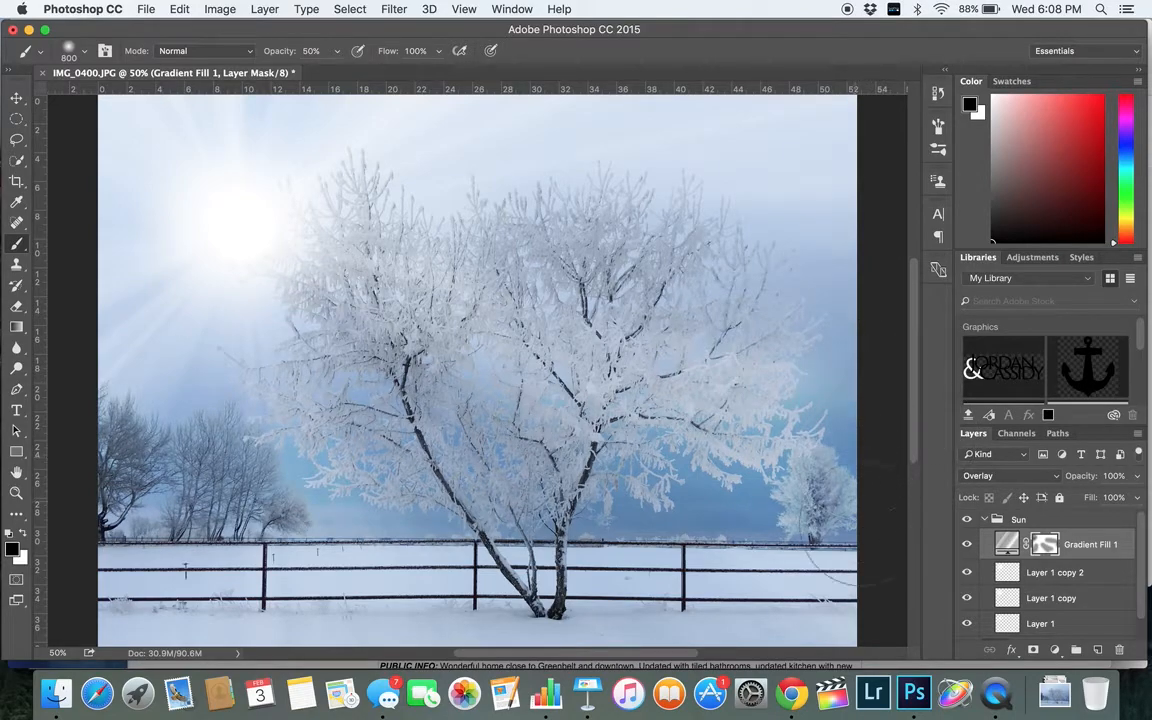
Duplicate Layer 0, move the copy above the Sun group, and hide it to compare the original photo with the edited one.
scroll(1045, 595, down, 1)
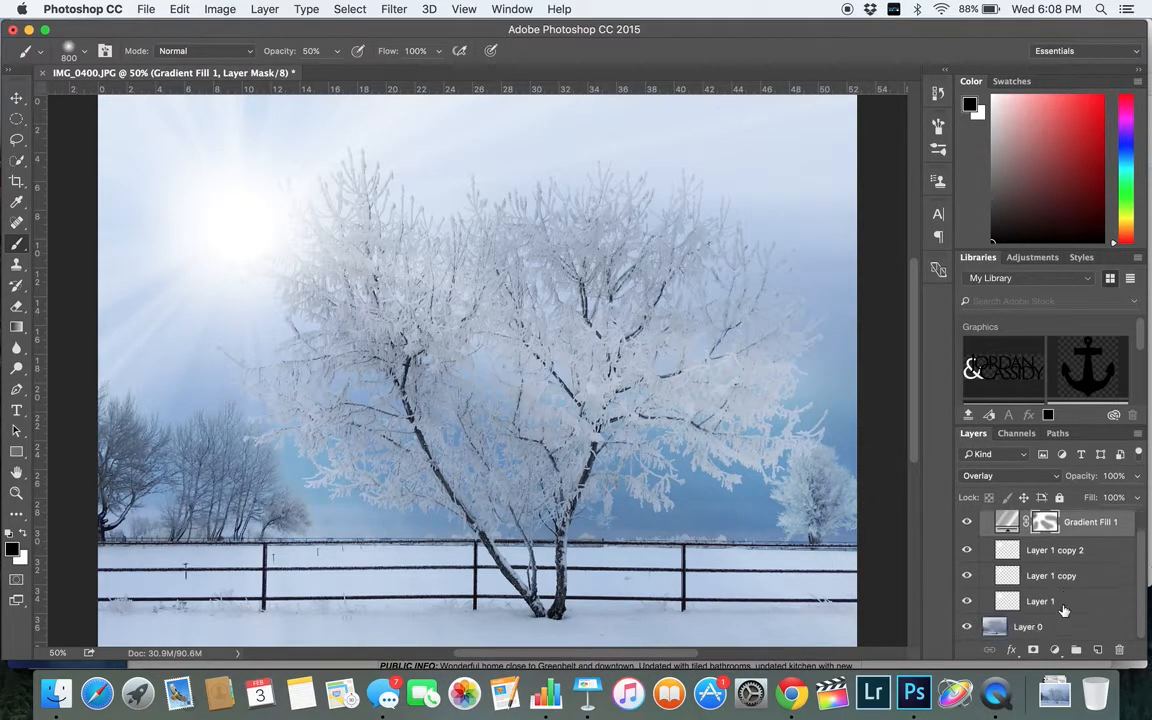
click(1003, 628)
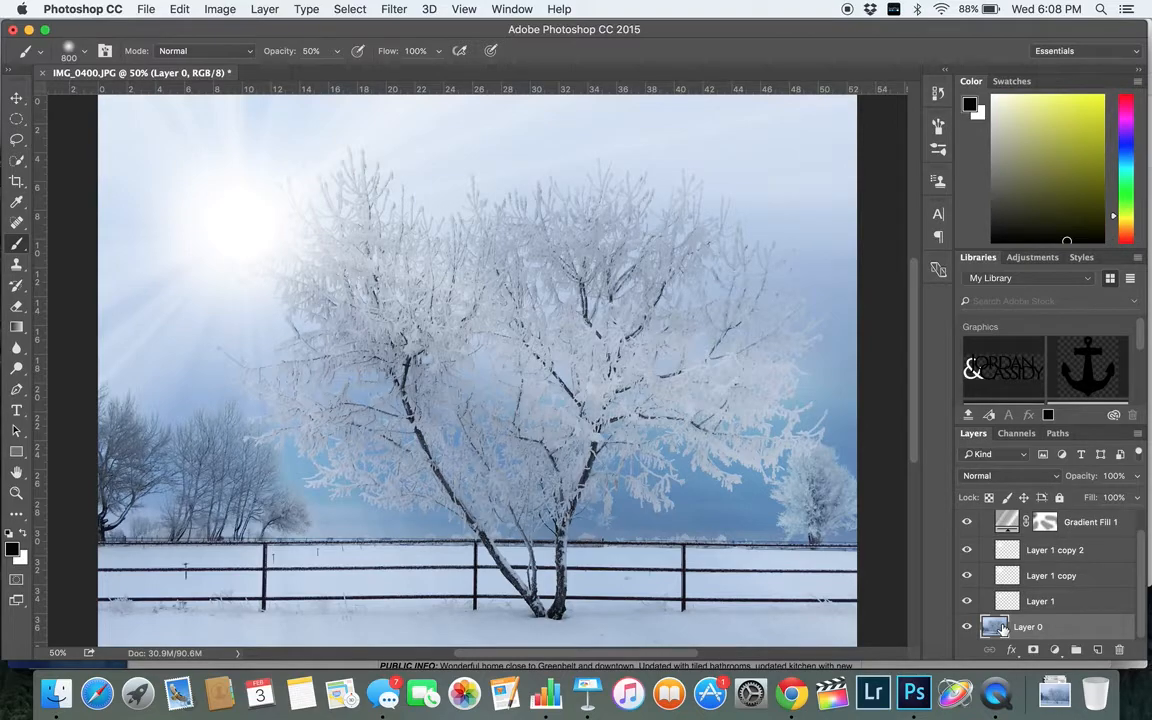
key(super+j)
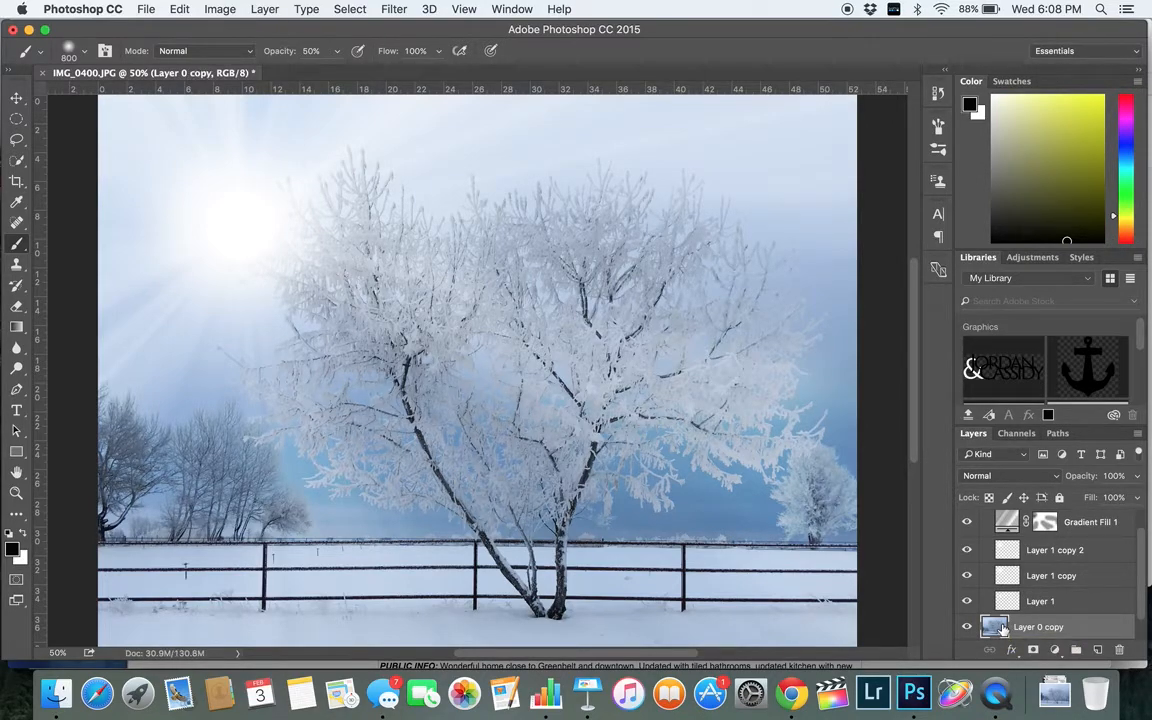
drag(1001, 627, 910, 461)
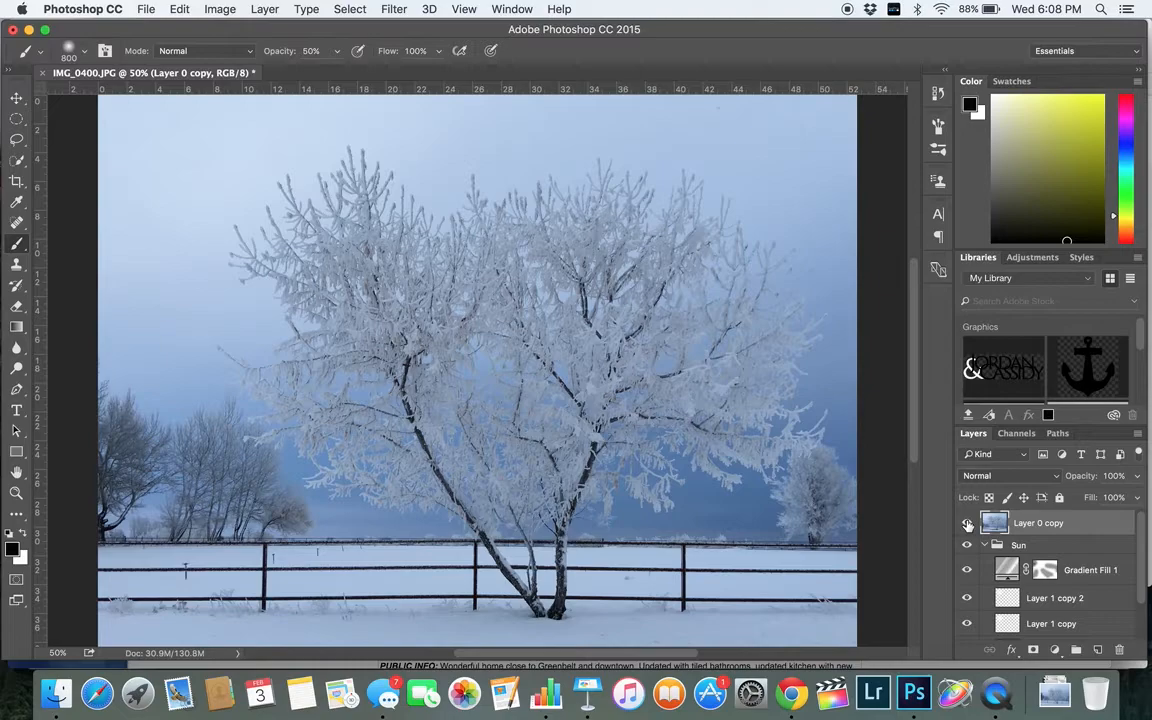
click(967, 525)
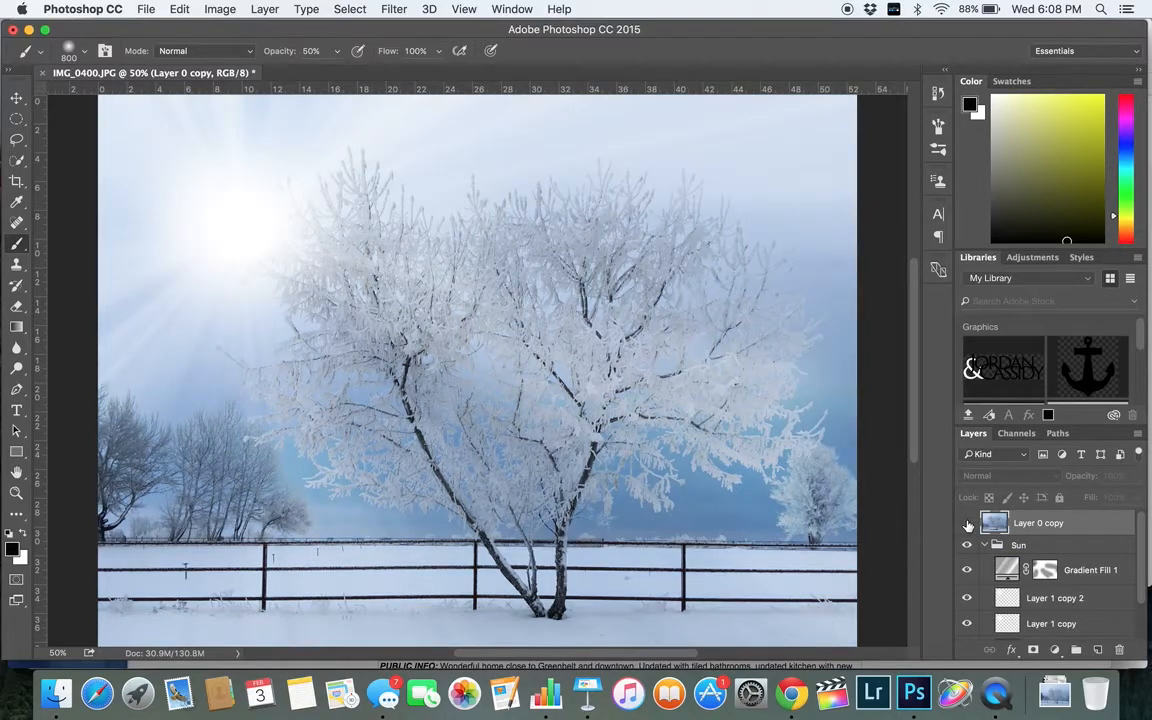